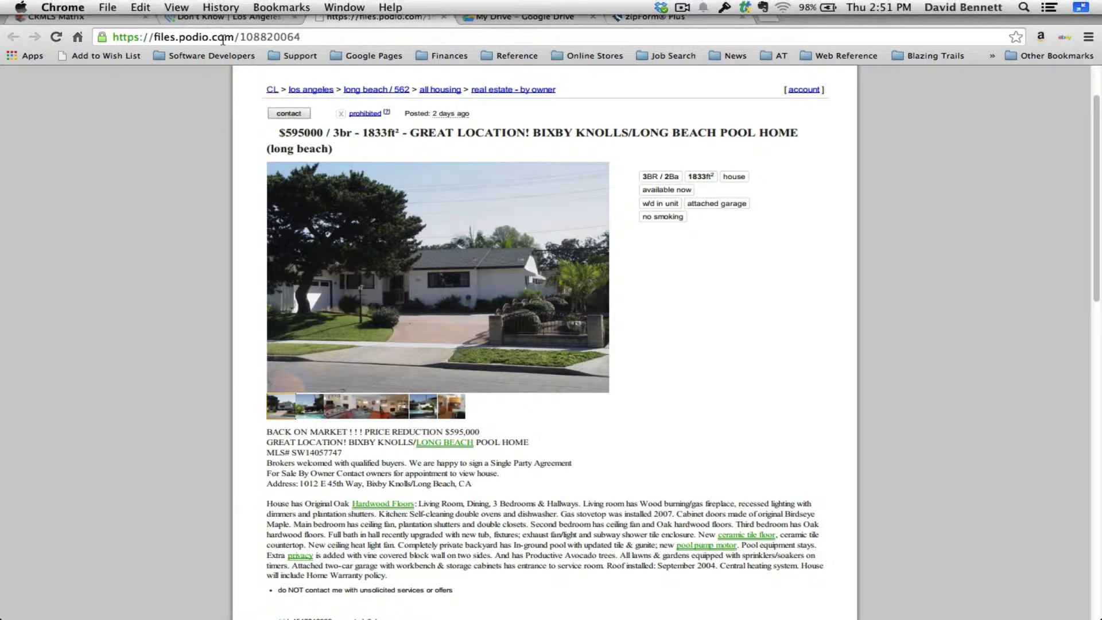
click(217, 18)
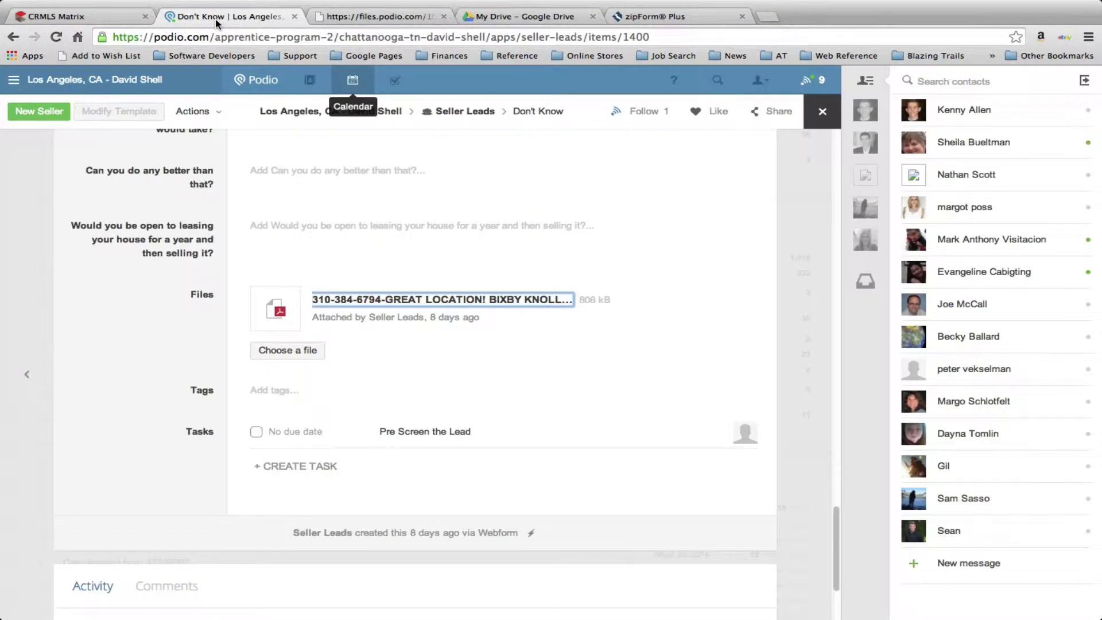
scroll(525, 368, up, 8)
scroll(527, 367, down, 9)
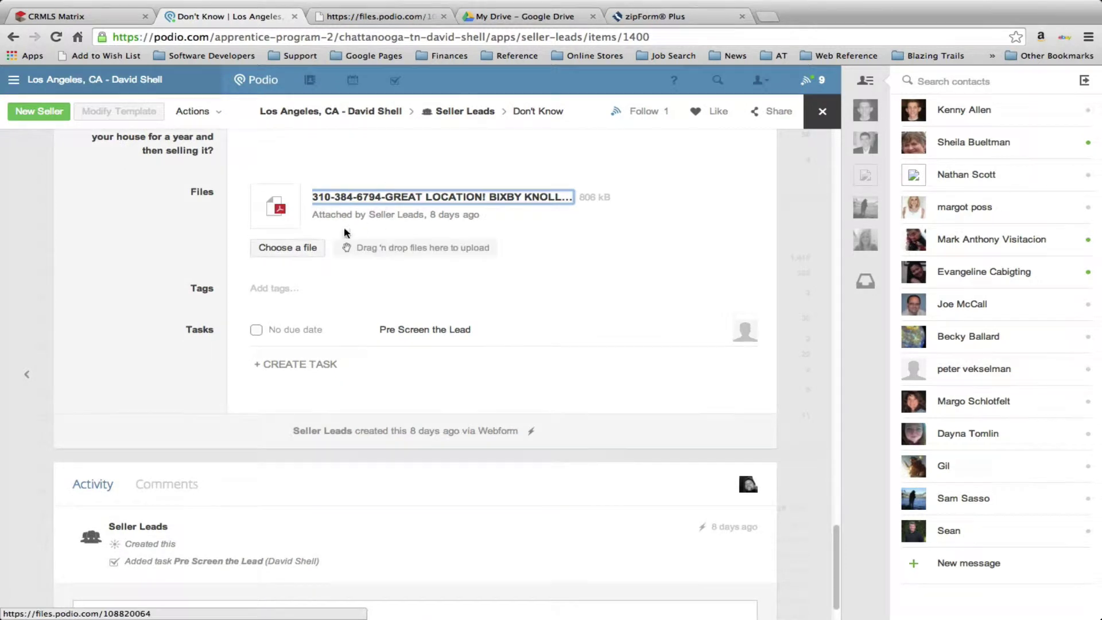
scroll(526, 110, up, 2)
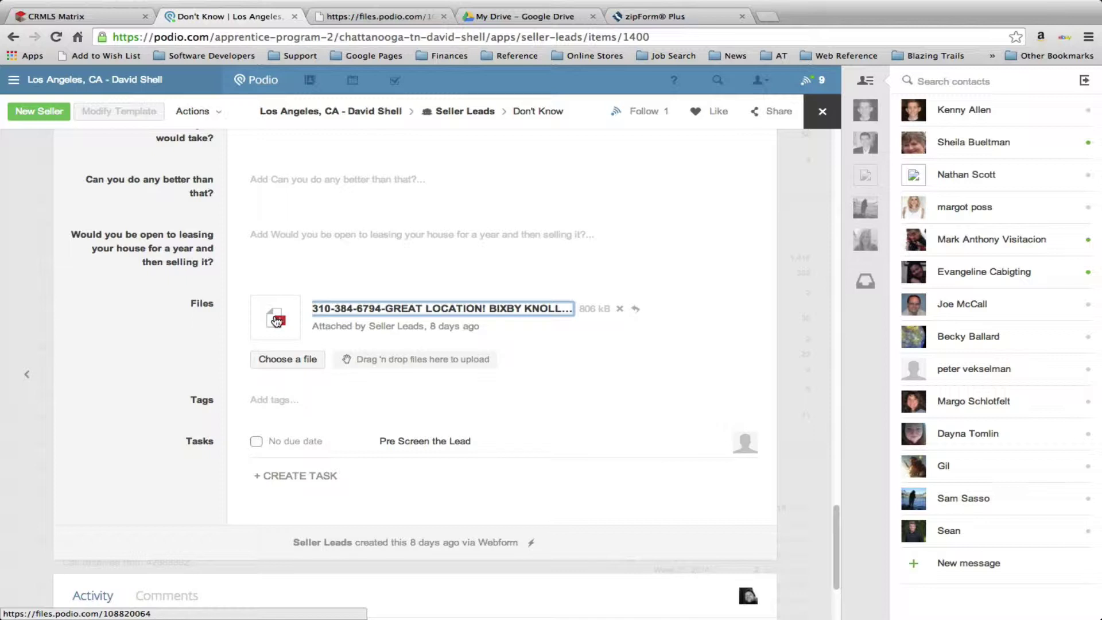
click(363, 20)
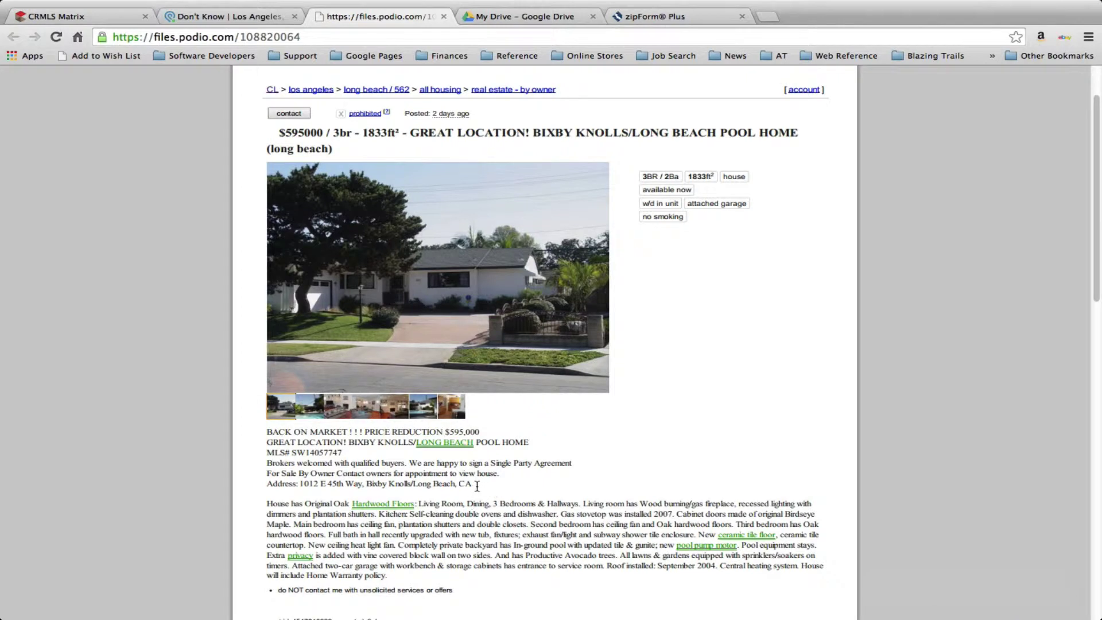
drag(477, 484, 299, 484)
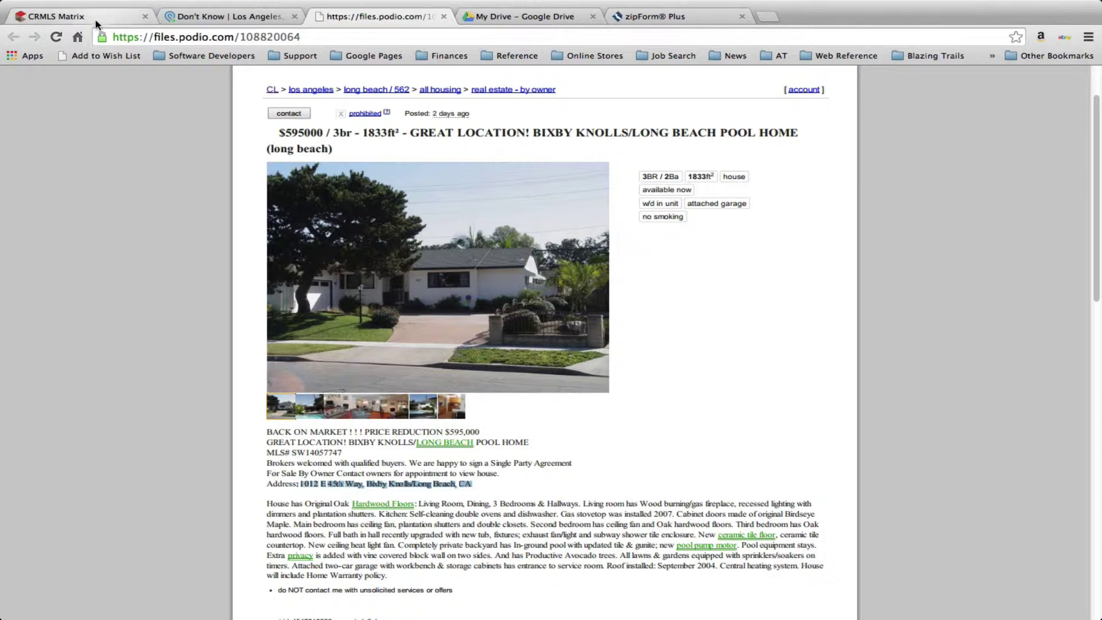
click(96, 17)
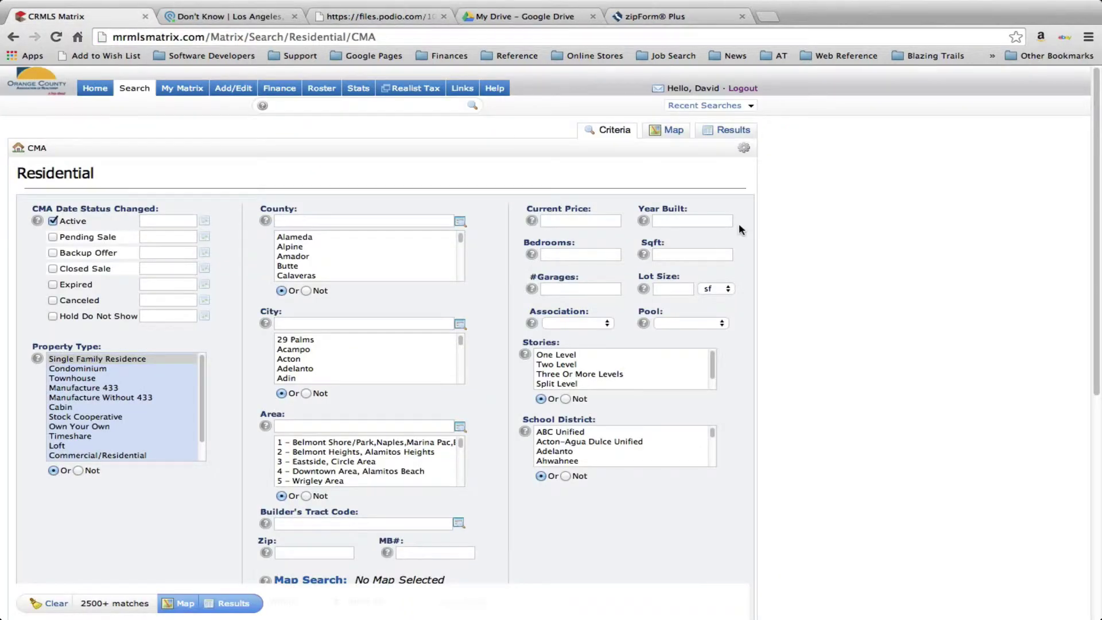
Add Pending, Backup Offer and Closed statuses, Single Family Residence, 2 bedrooms, and run a Map Search
mouse_move(139, 91)
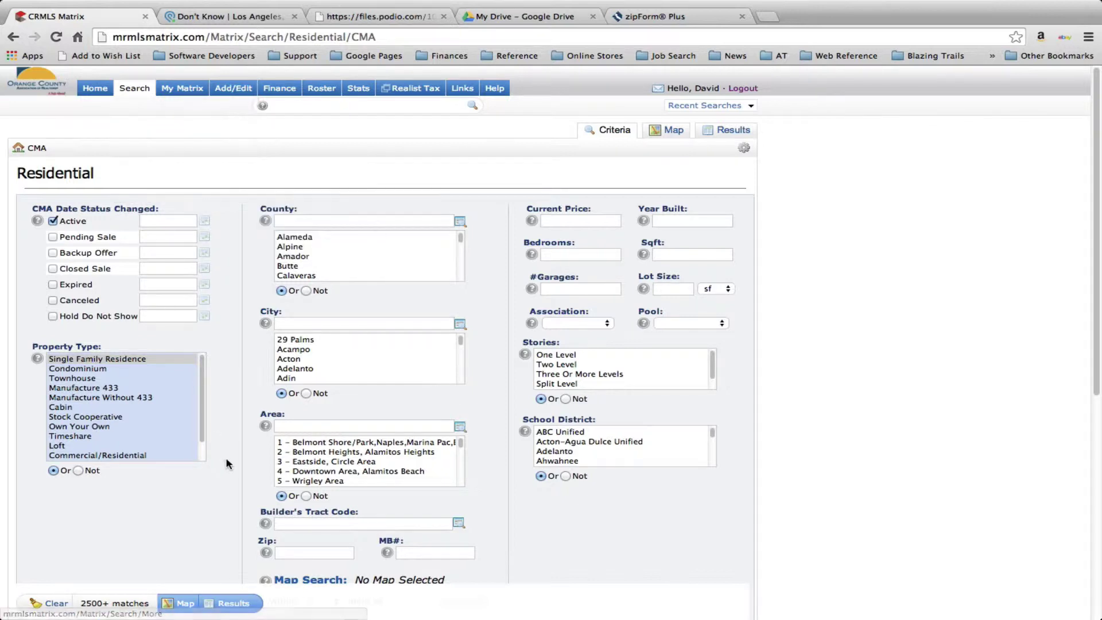
click(52, 237)
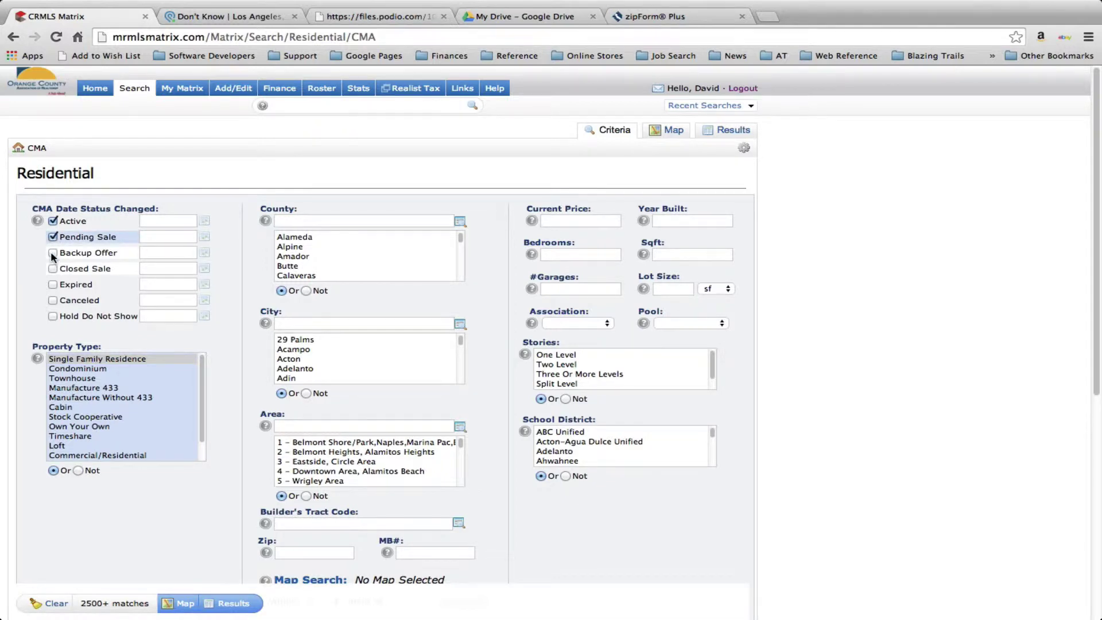
click(52, 254)
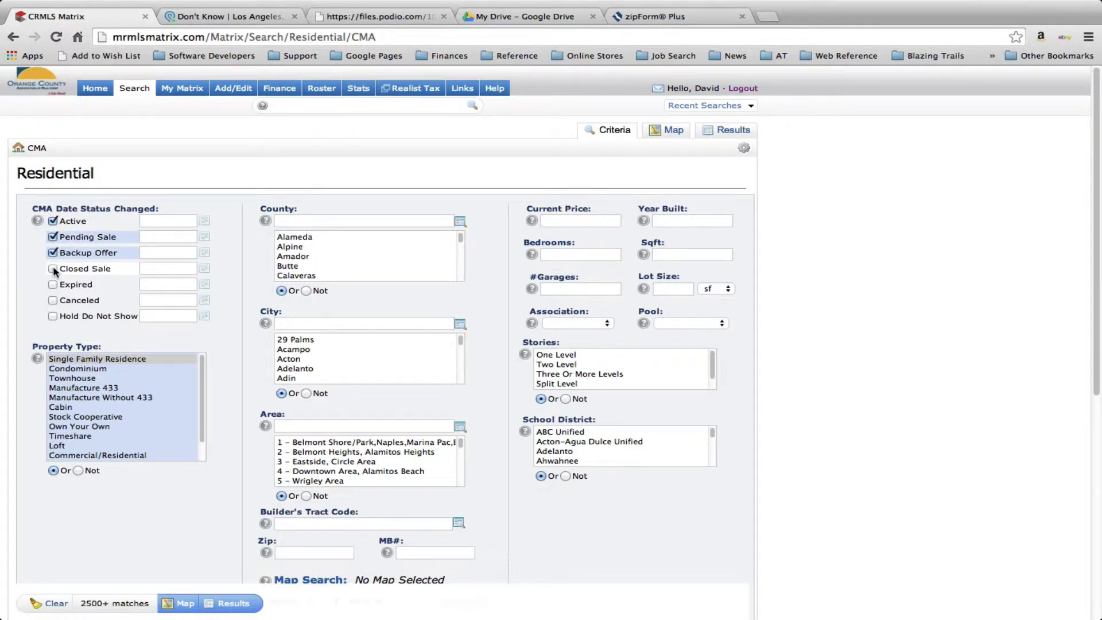
click(53, 268)
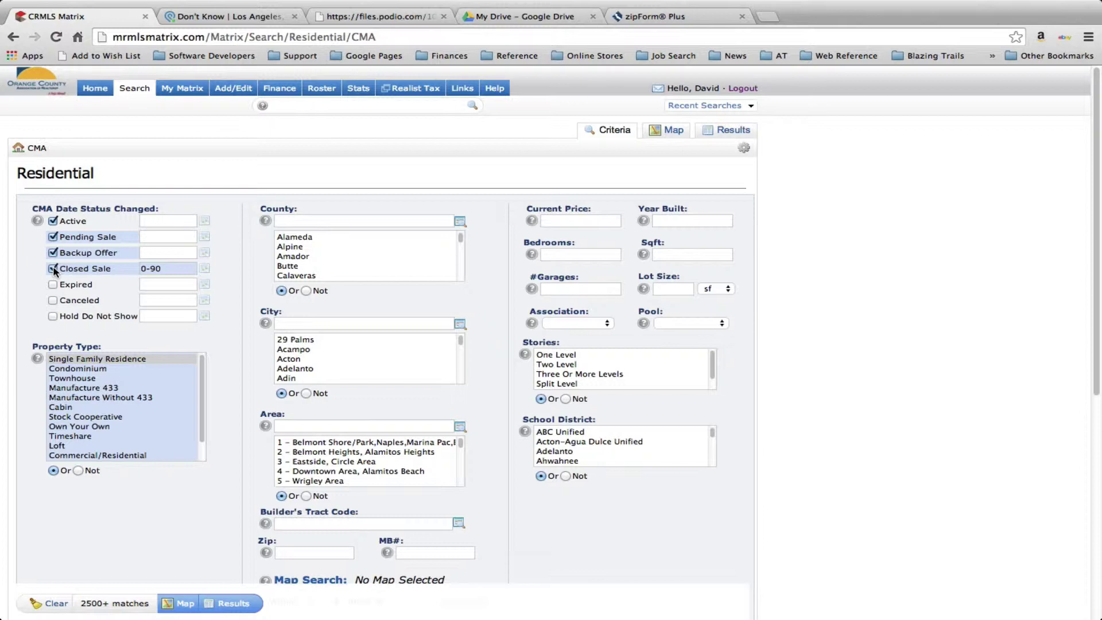
click(104, 359)
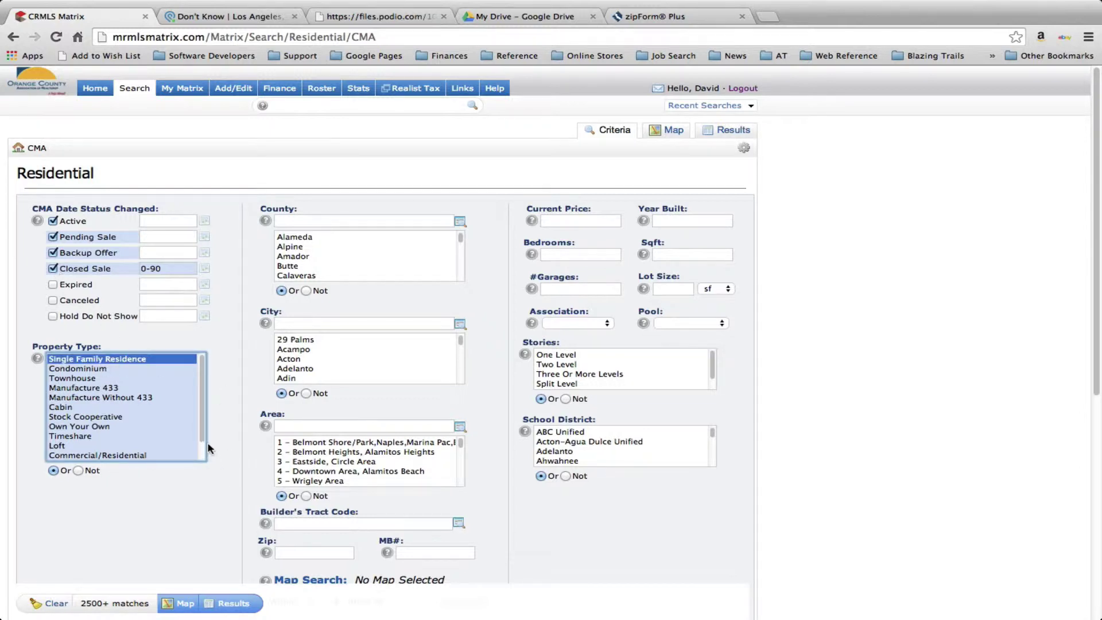
scroll(202, 446, down, 3)
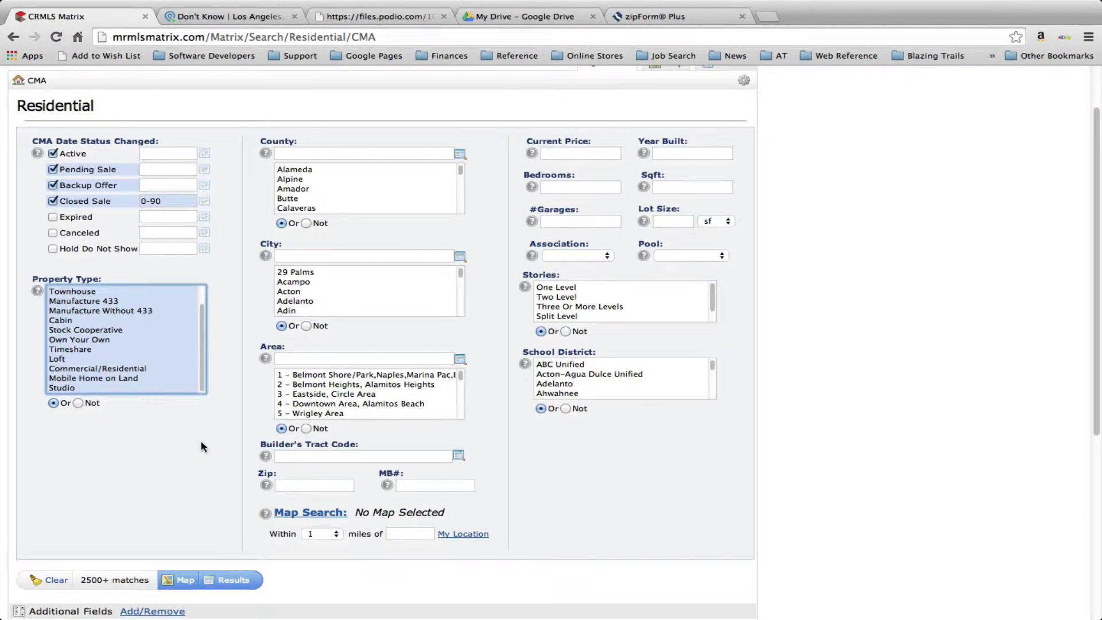
click(558, 187)
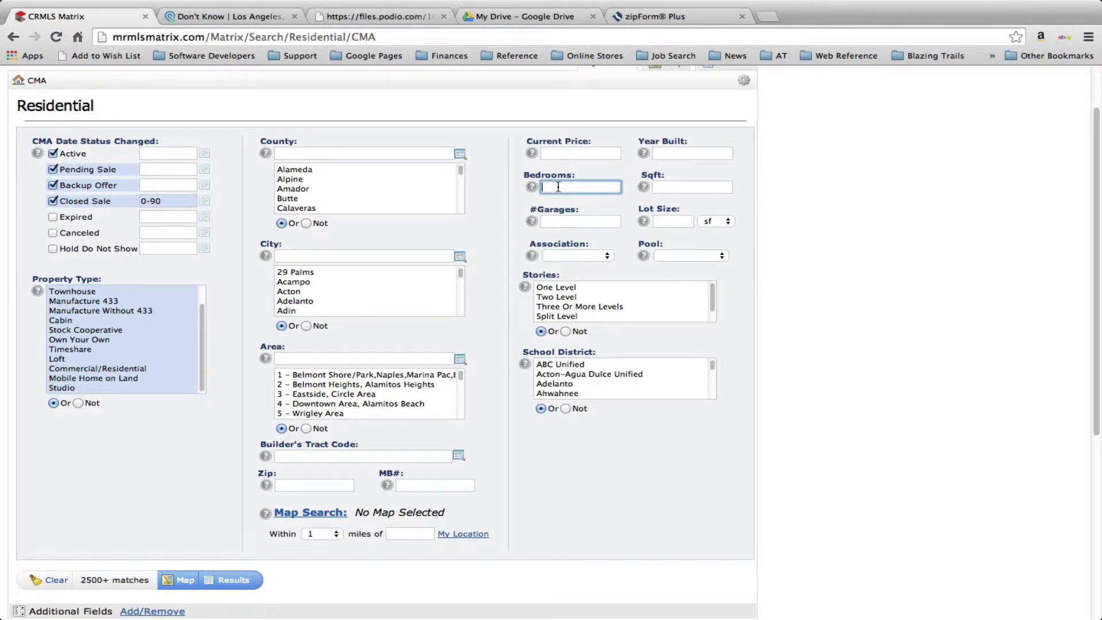
text(2-4)
click(306, 513)
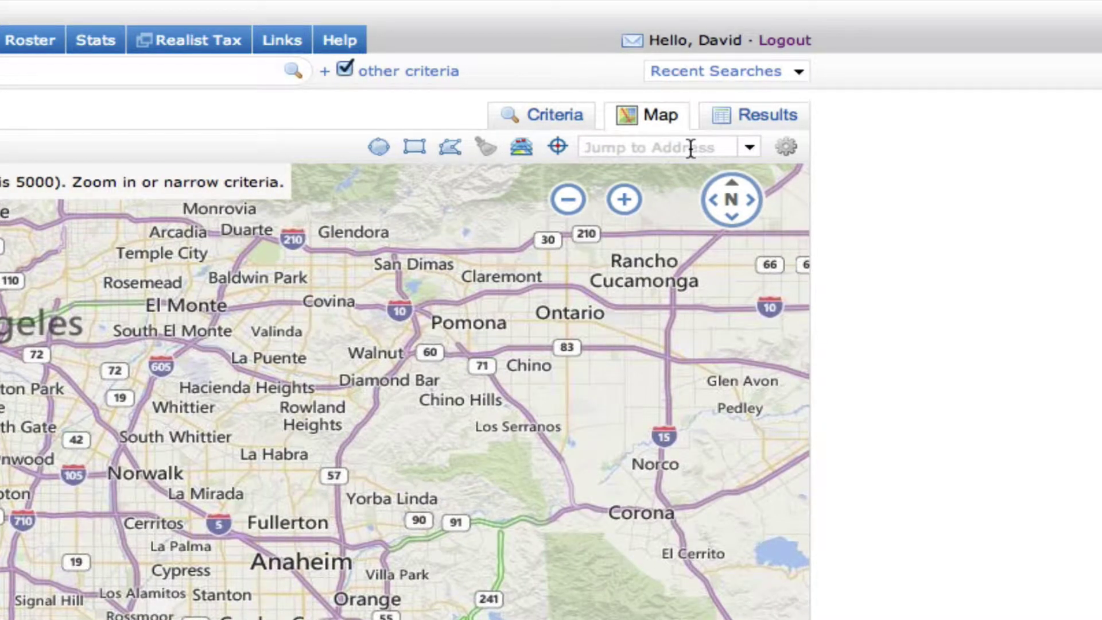
click(691, 148)
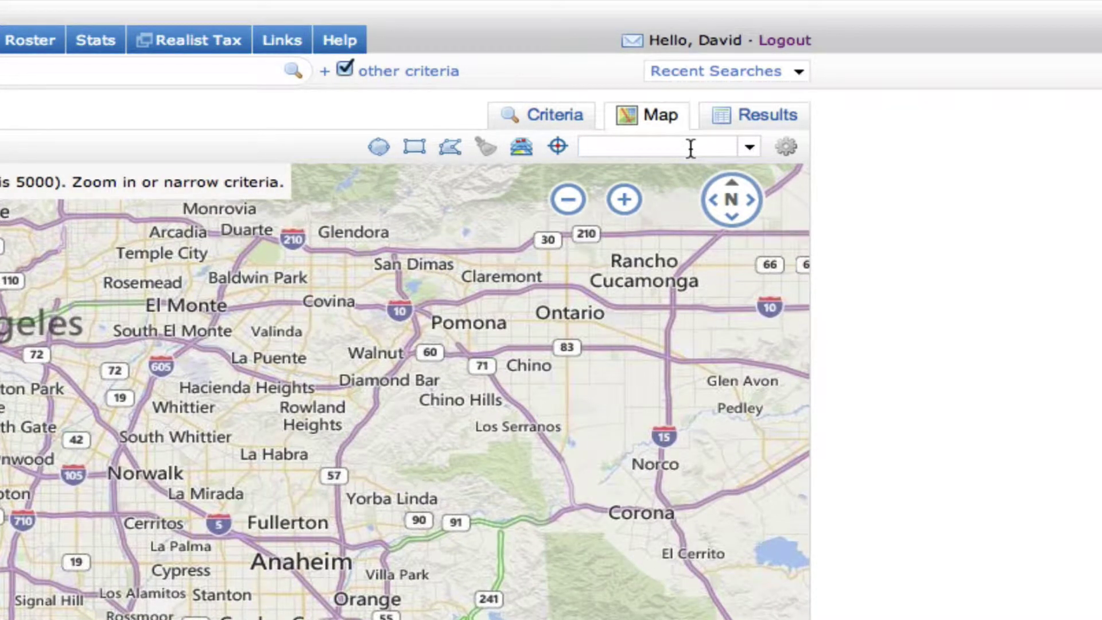
key(super+v)
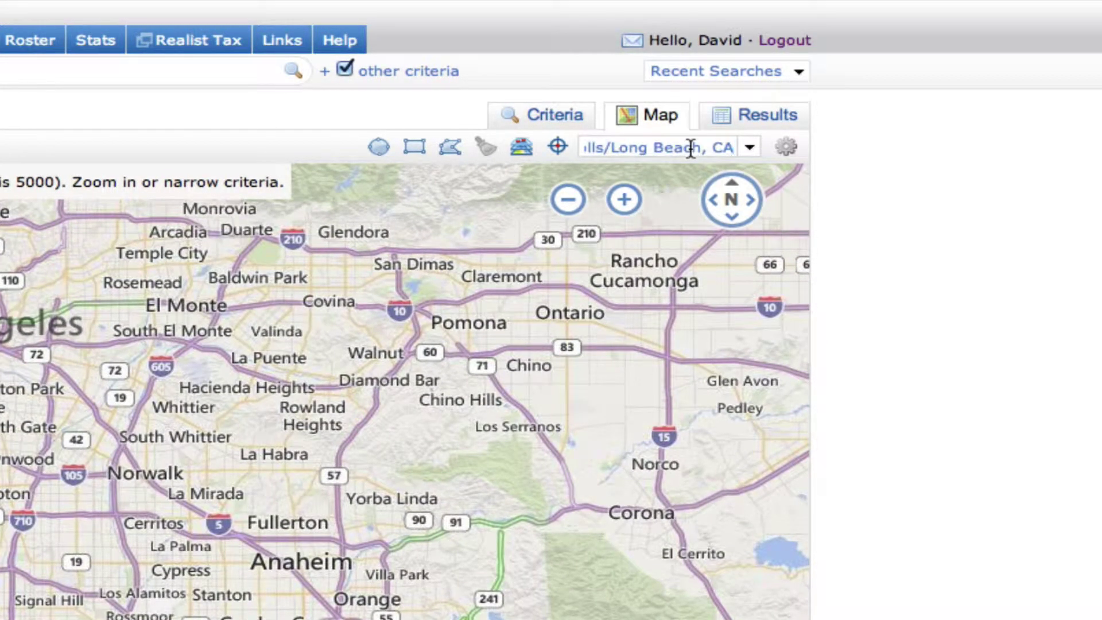
key(Return)
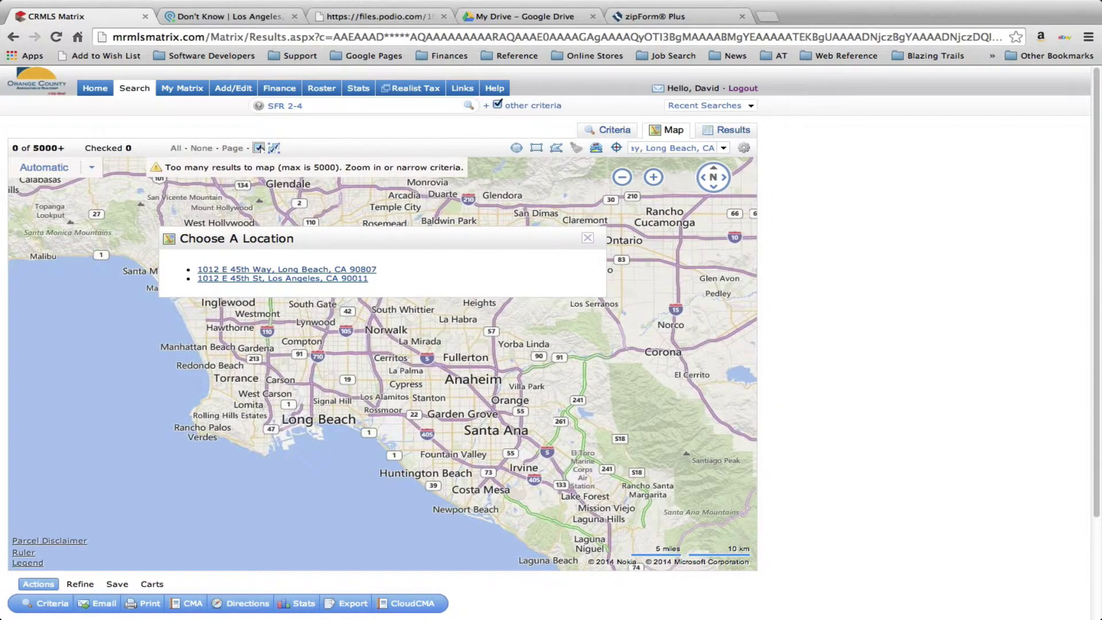
key(Return)
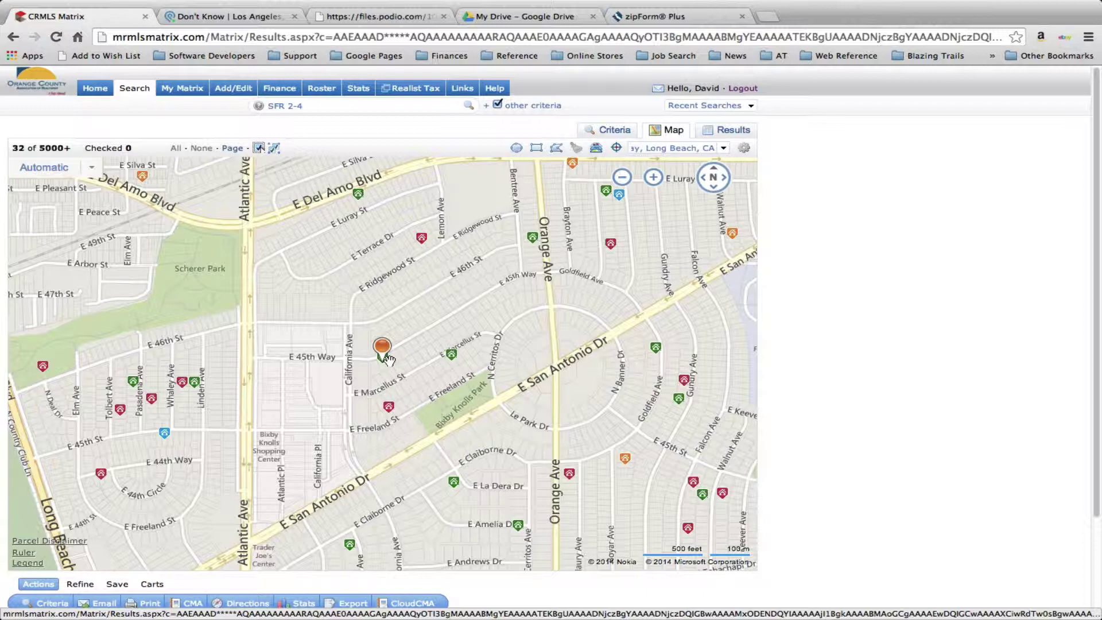
click(622, 178)
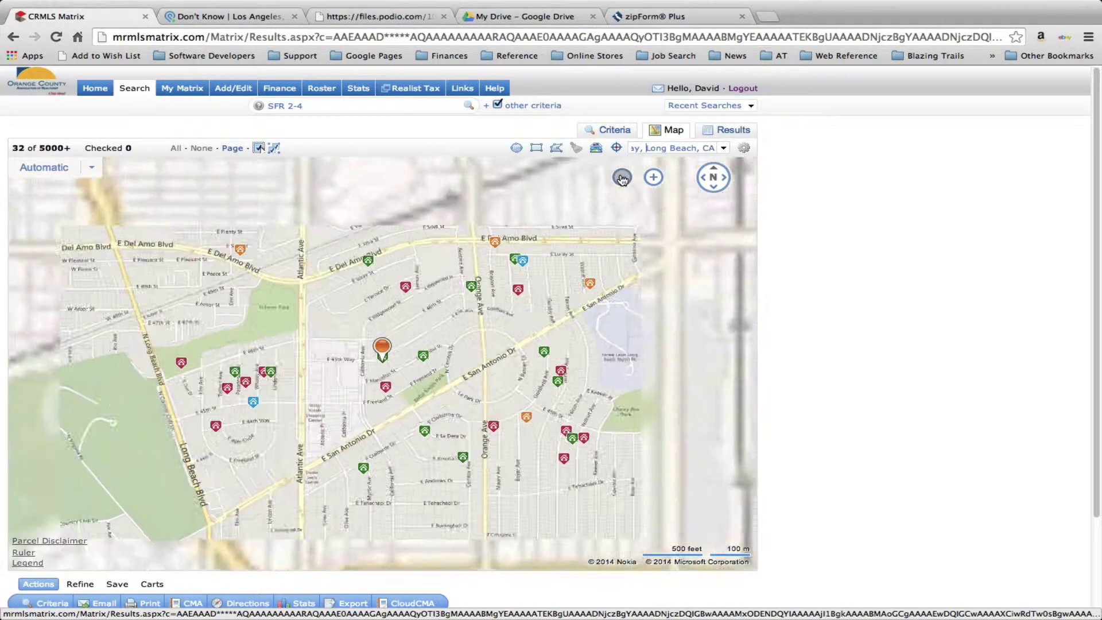
click(622, 179)
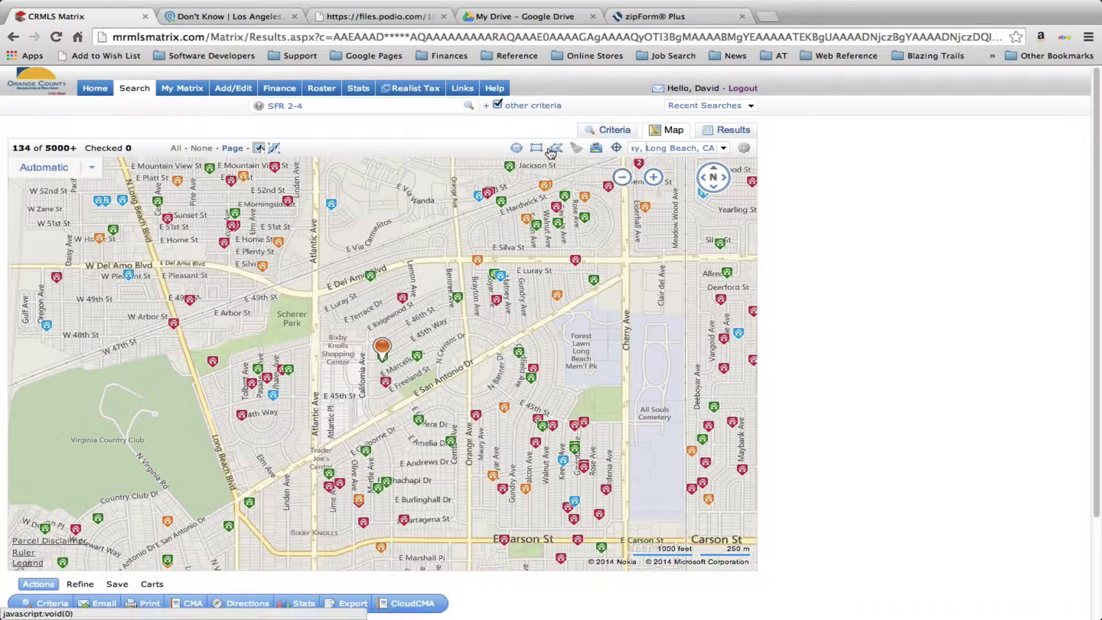
Draw a radius circle around the subject property narrowing to 29 listings, then erase it
click(517, 149)
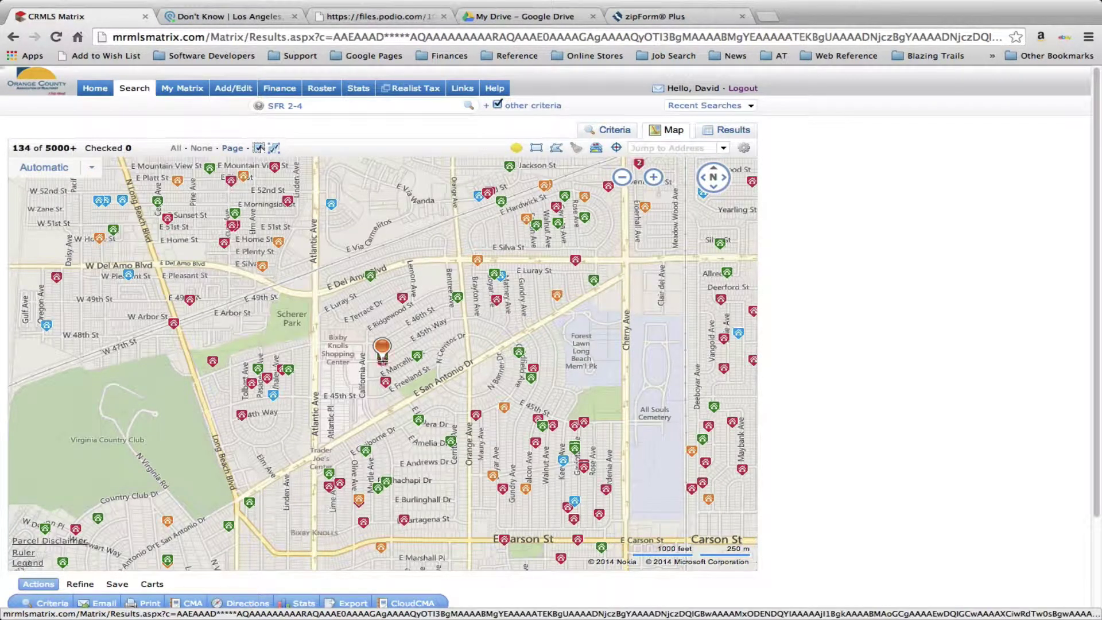
drag(382, 356, 551, 401)
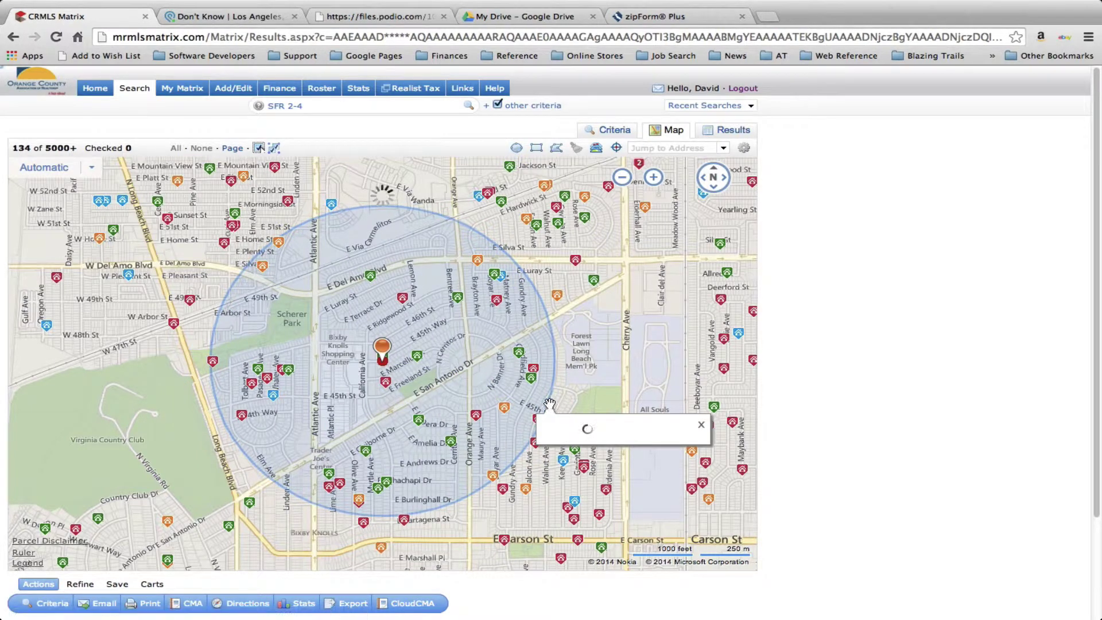
drag(548, 403, 538, 400)
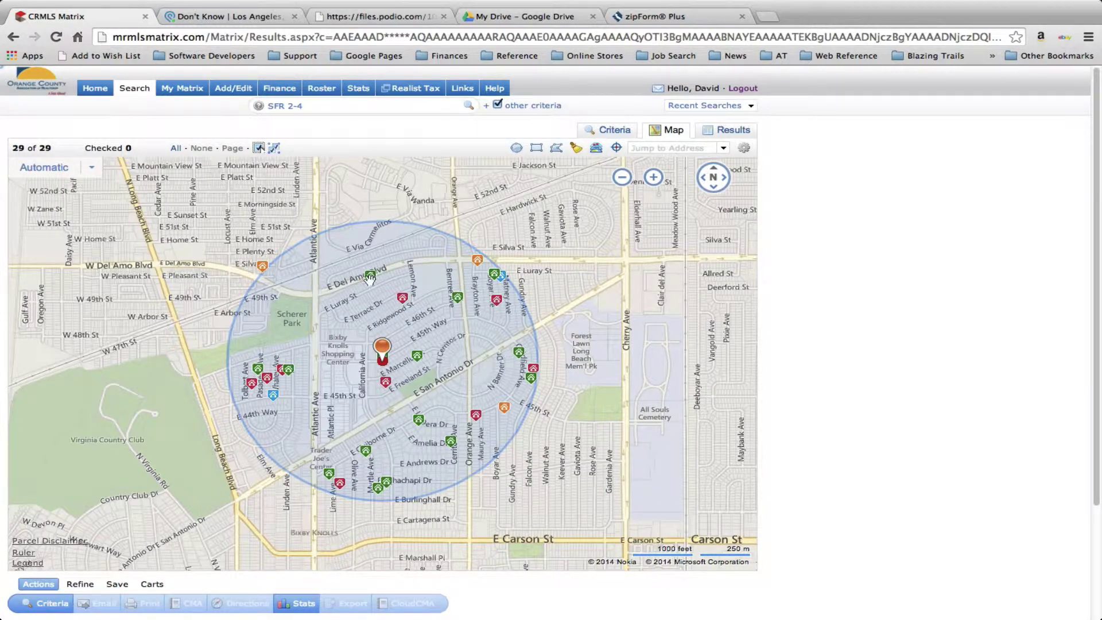
mouse_move(387, 277)
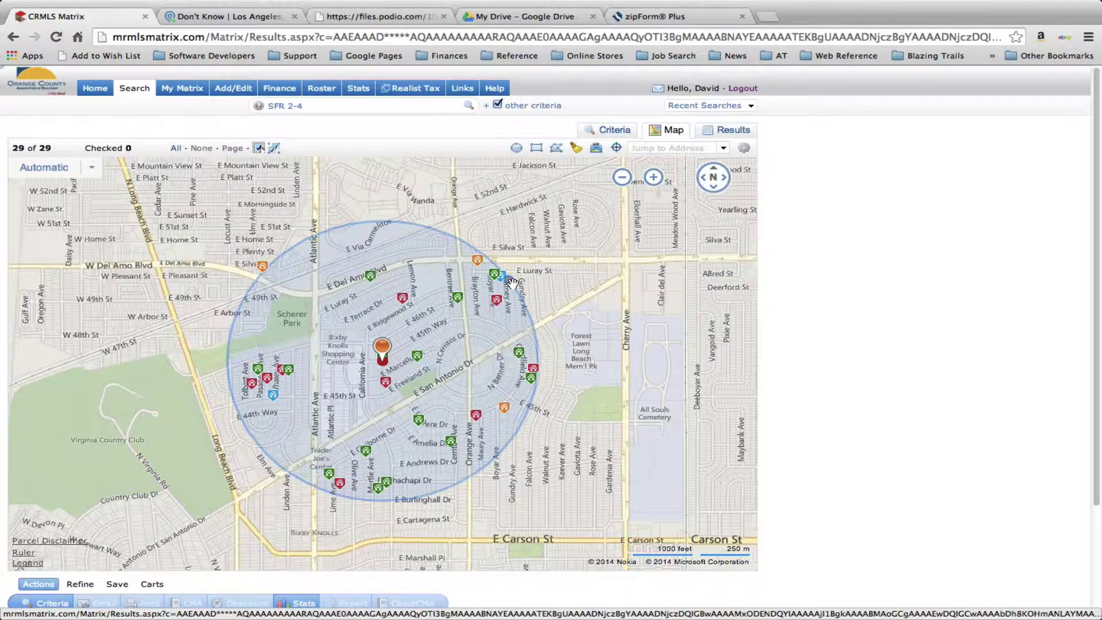
click(577, 149)
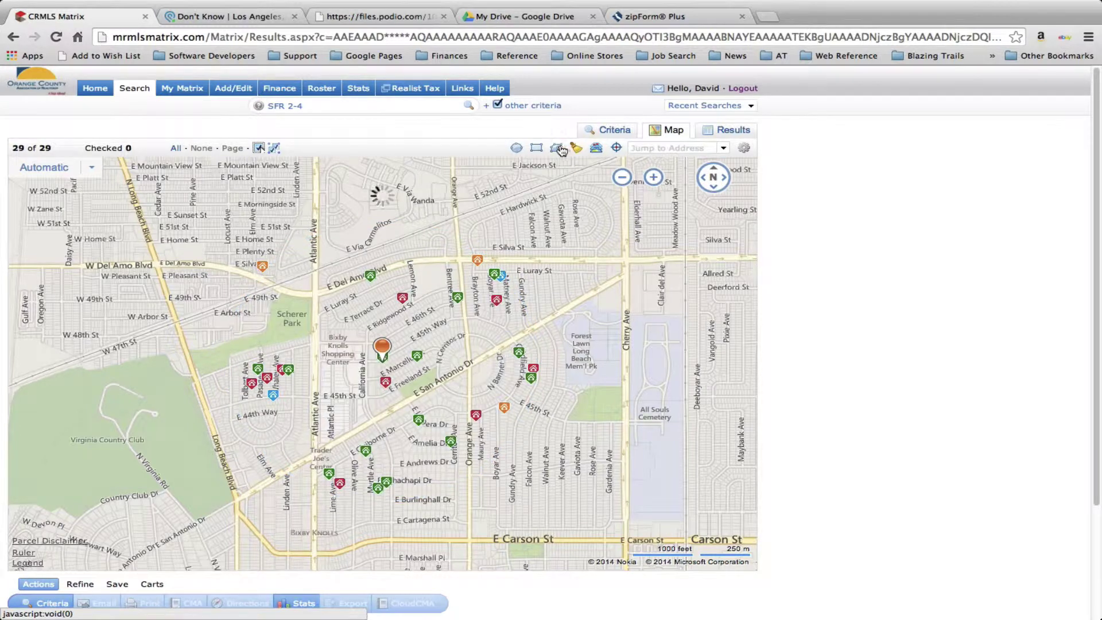
Draw a polygon with corners at Del Amo/Atlantic, Atlantic/Carson, Carson/Cherry and Cherry/Del Amo
click(556, 148)
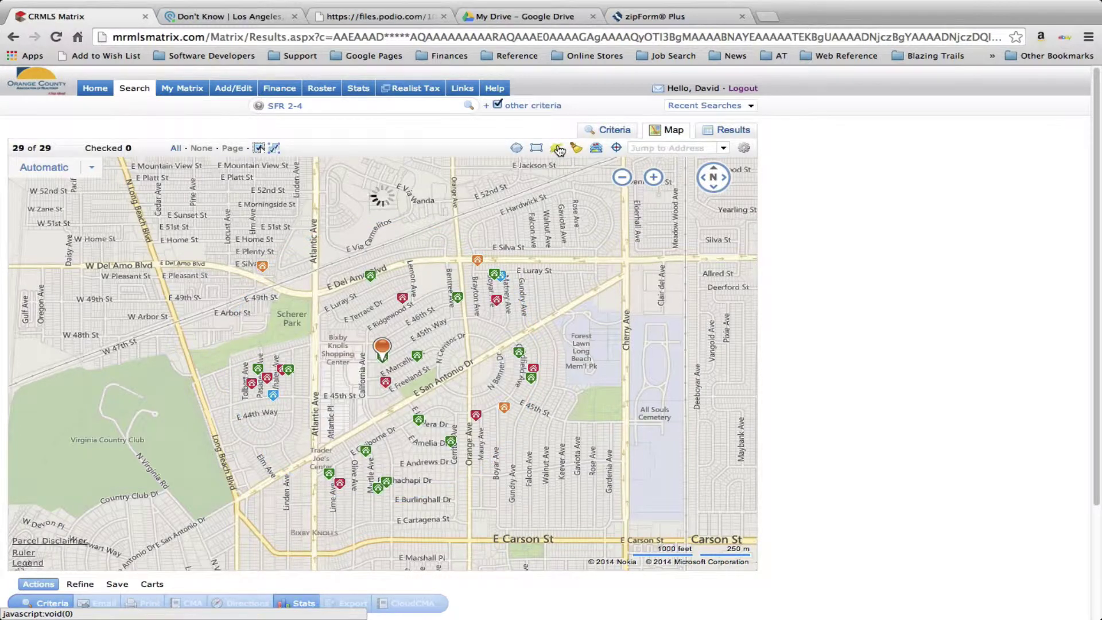
click(314, 296)
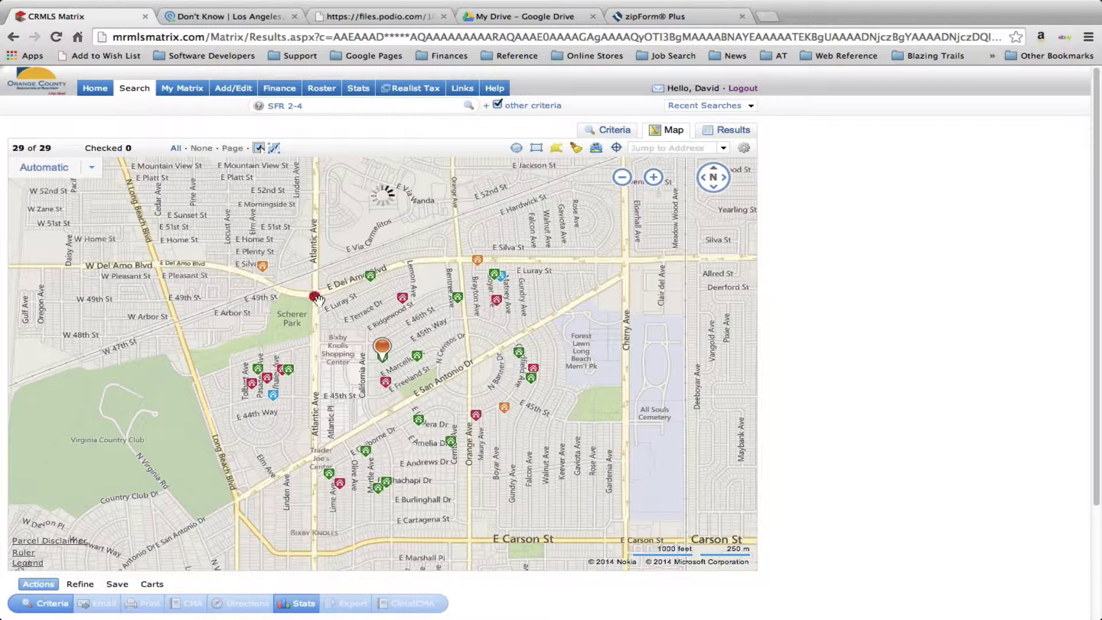
click(315, 552)
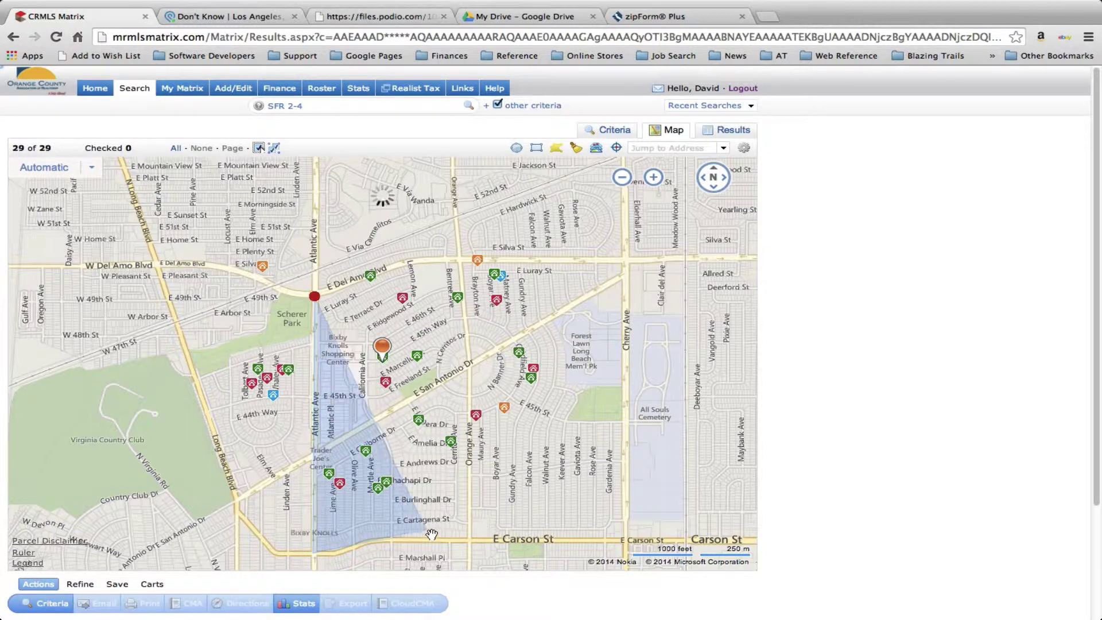
double_click(627, 540)
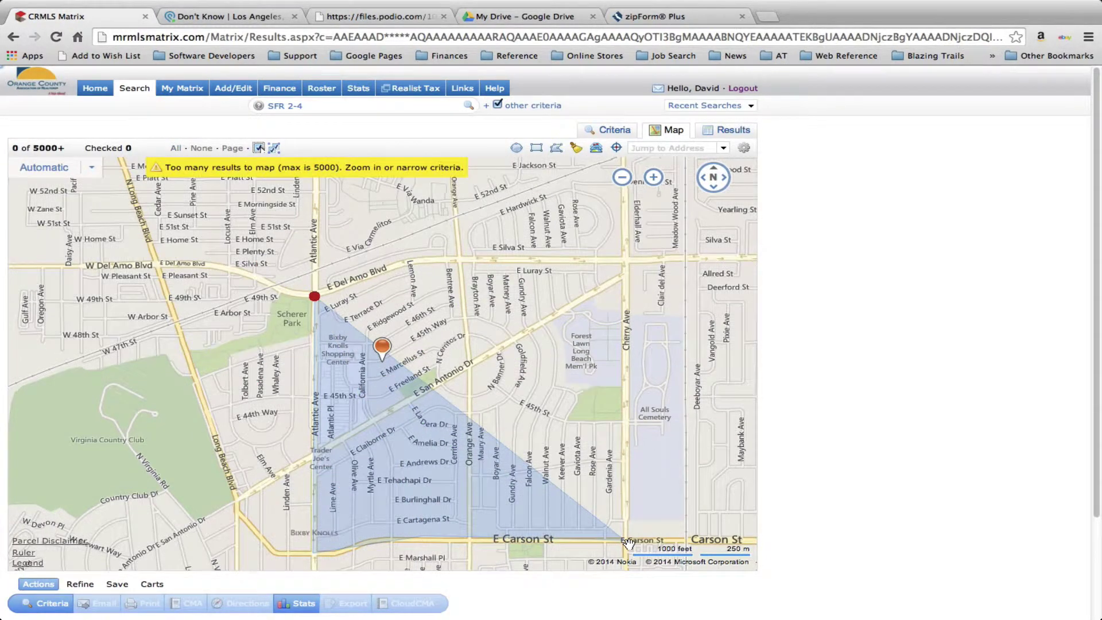
click(625, 266)
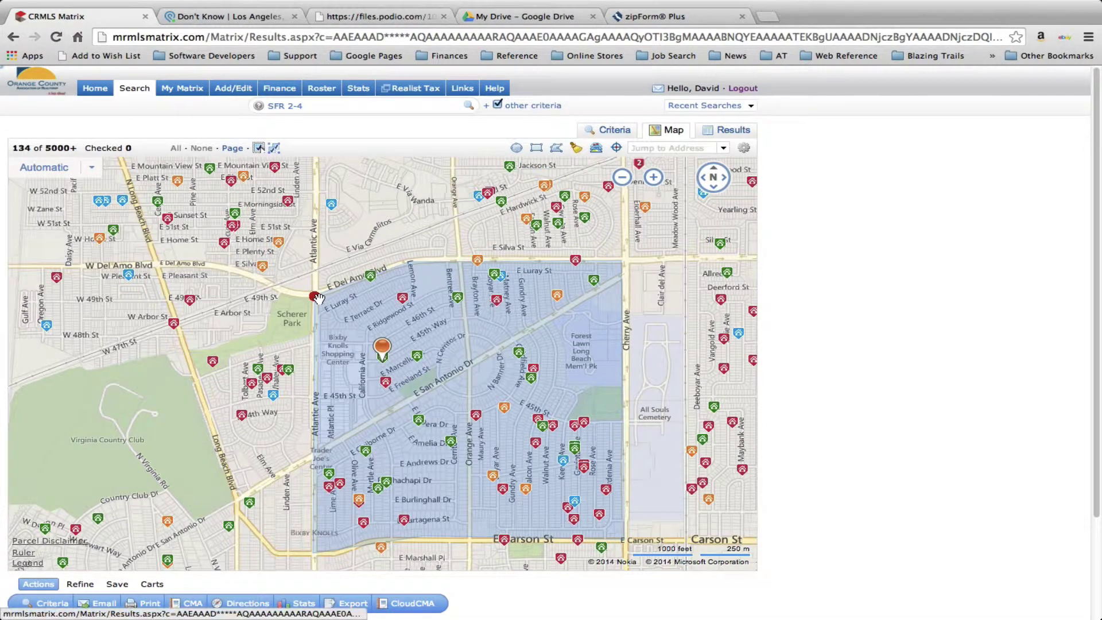
click(314, 296)
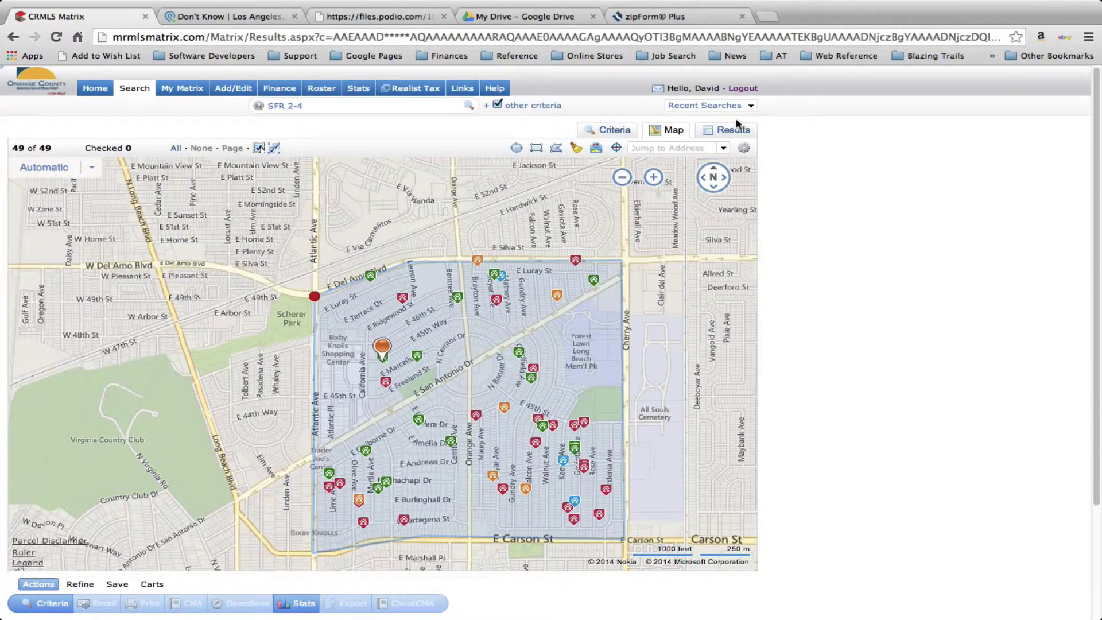
click(653, 178)
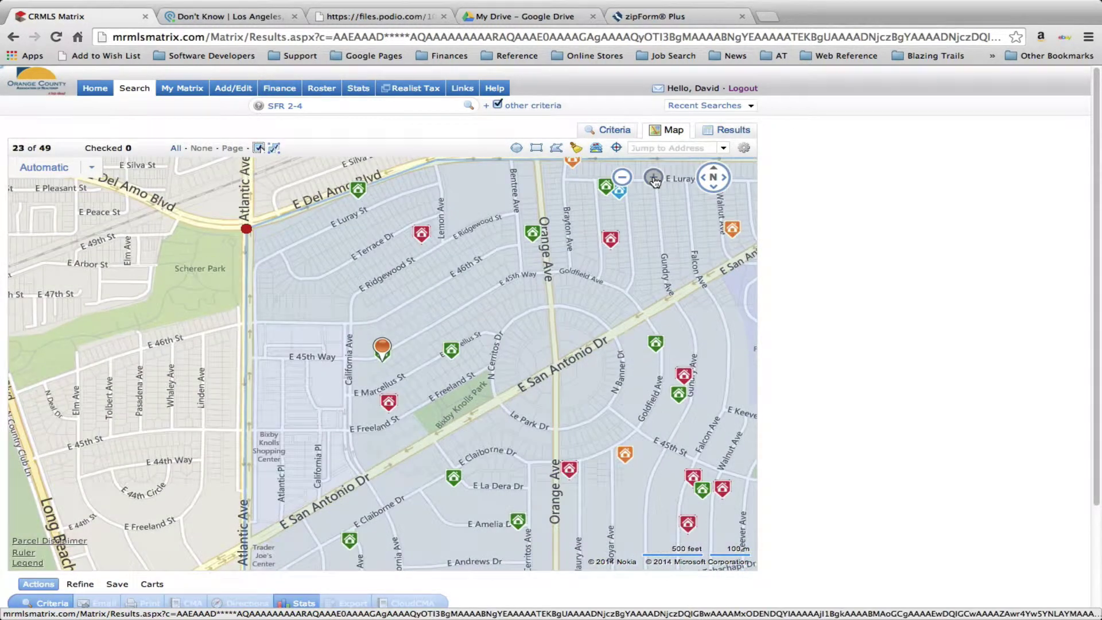
mouse_move(447, 360)
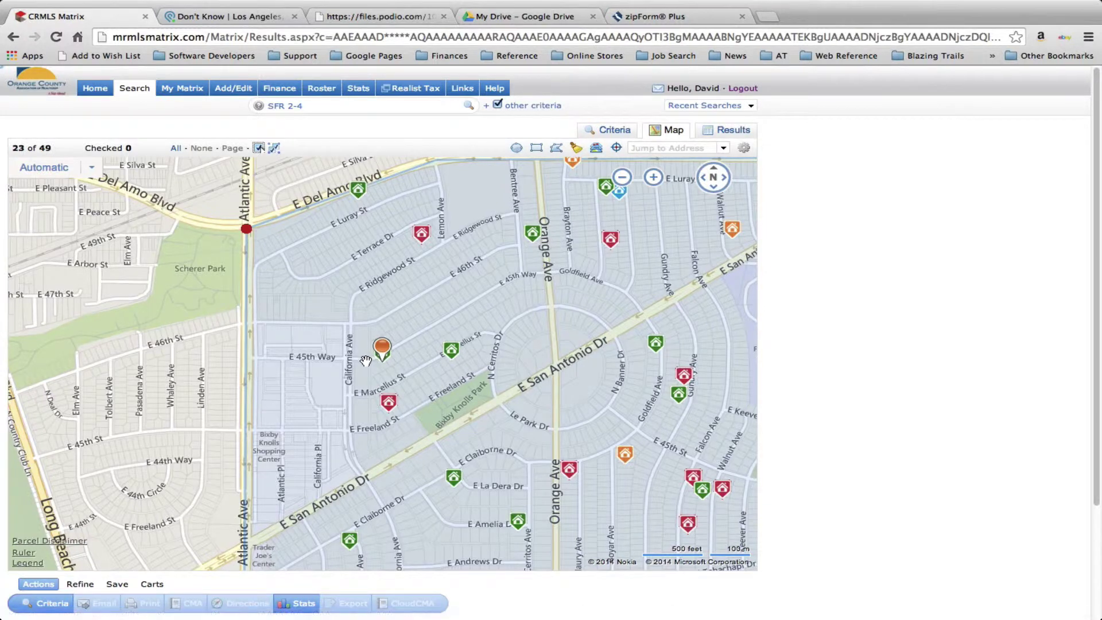
click(653, 177)
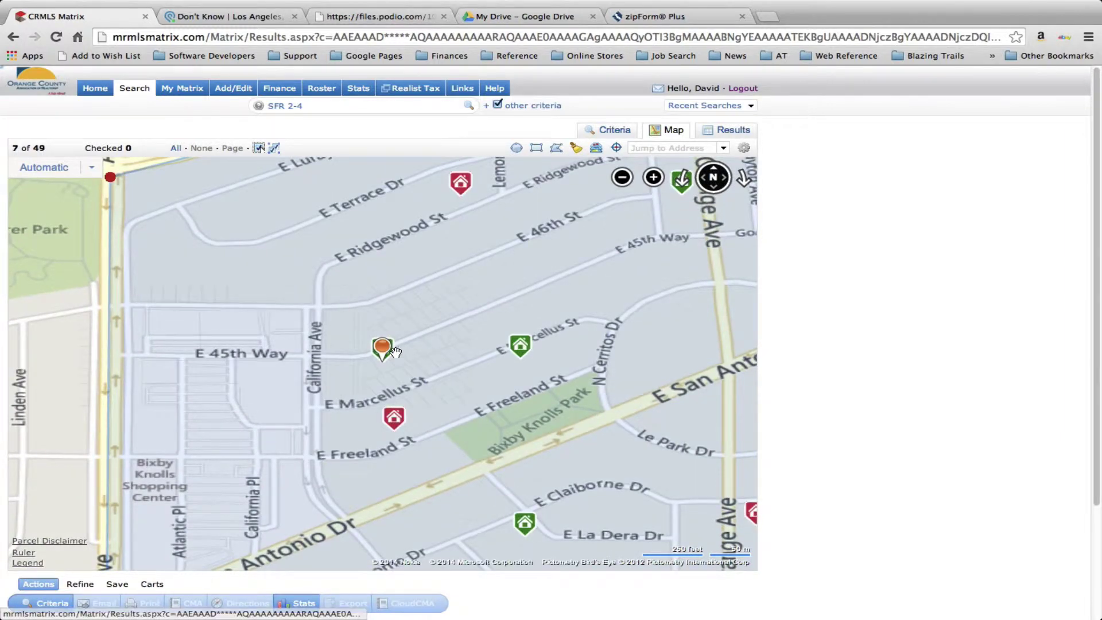
click(397, 352)
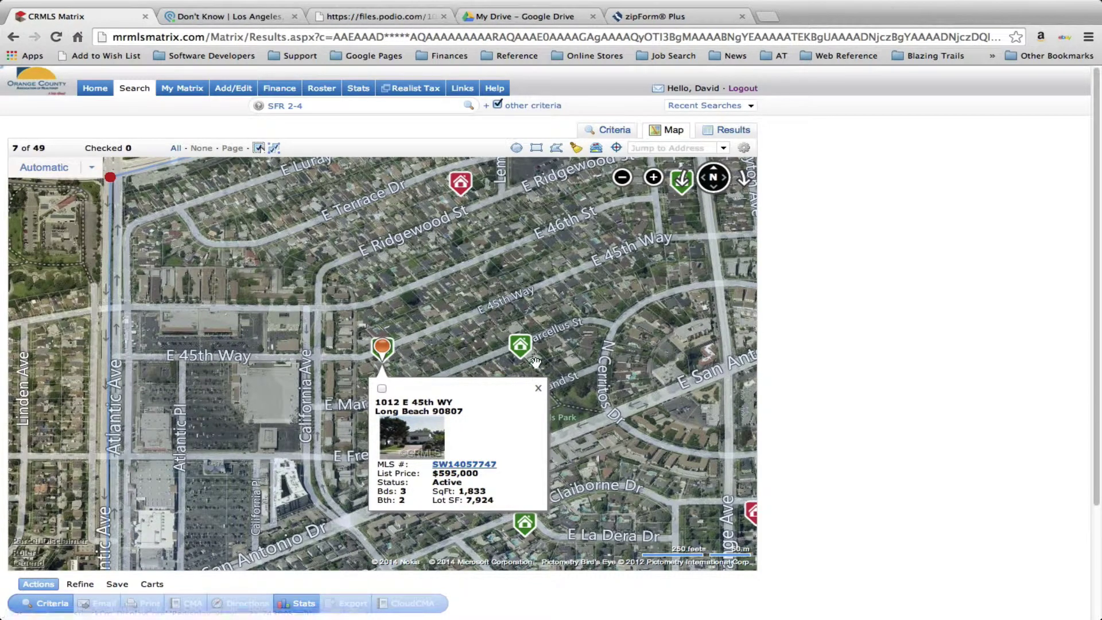
mouse_move(526, 346)
click(455, 335)
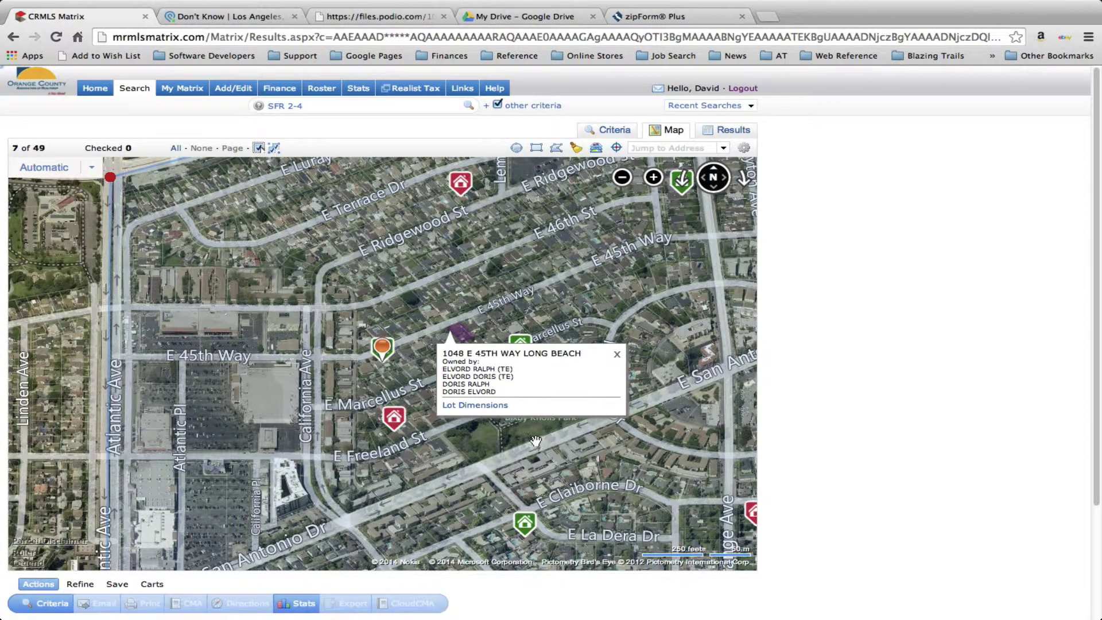
click(618, 357)
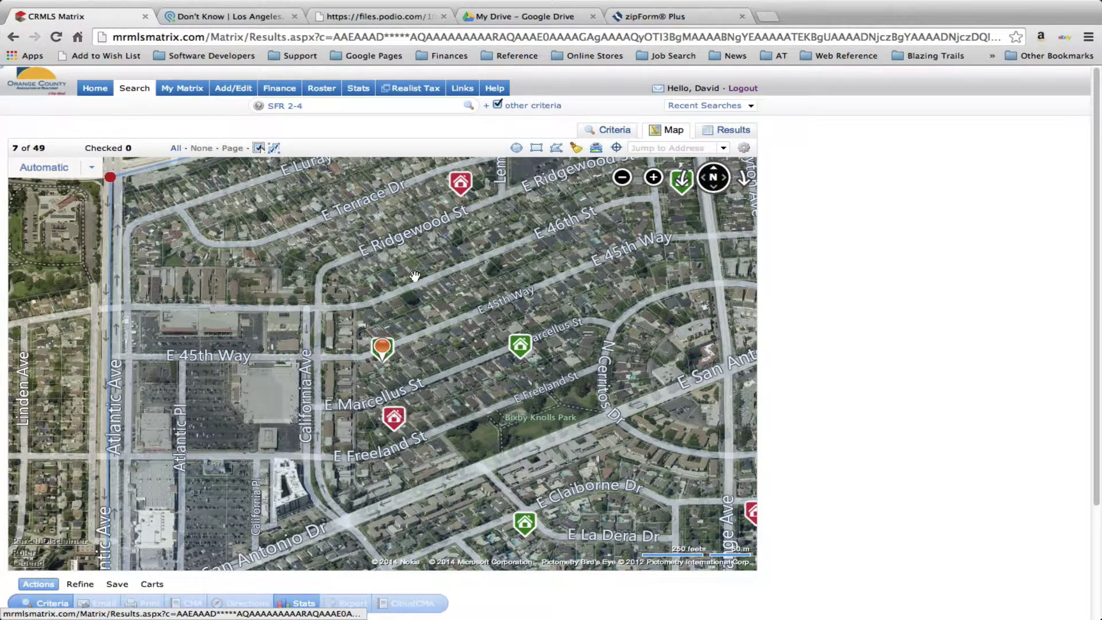
mouse_move(460, 184)
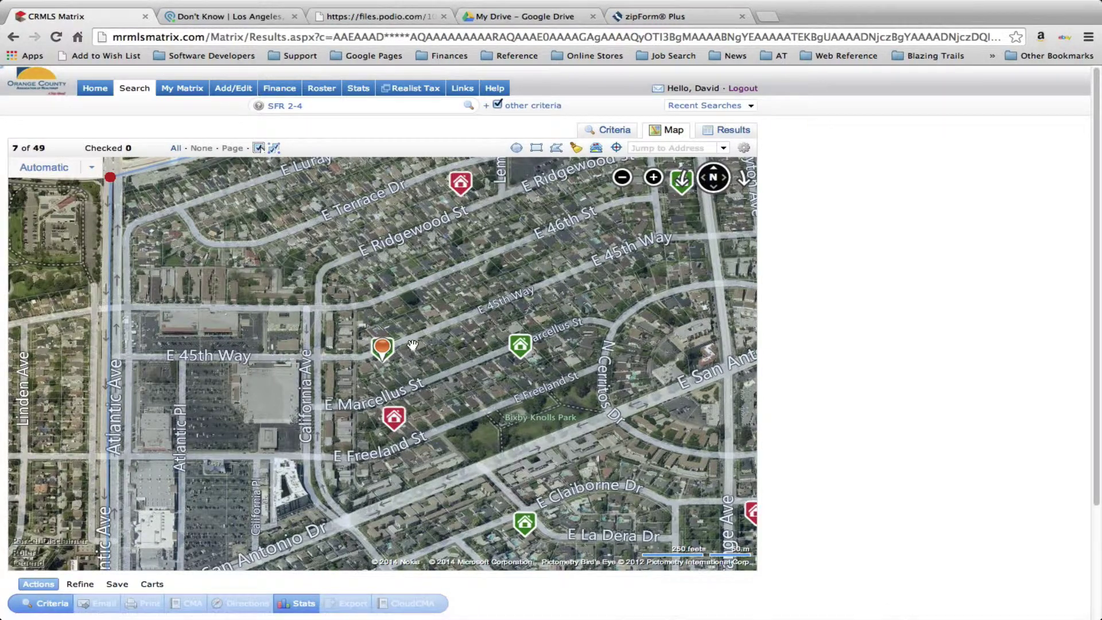
mouse_move(395, 420)
mouse_move(524, 527)
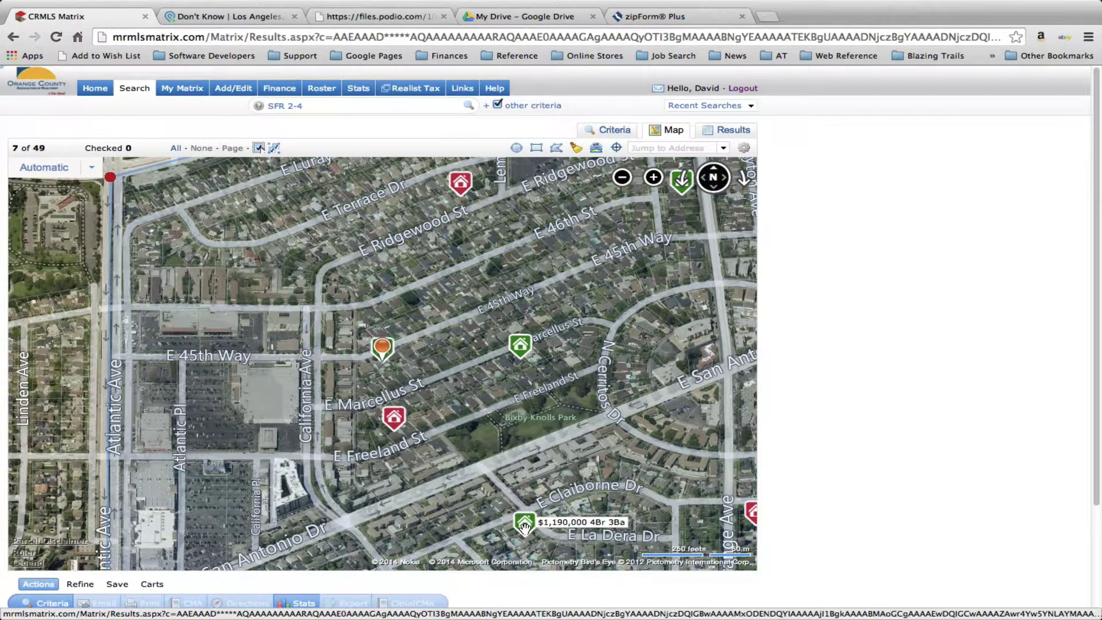
Pan toward the park and Claiborne Dr, reviewing the park's parcel details and nearby listing prices
drag(548, 430, 519, 341)
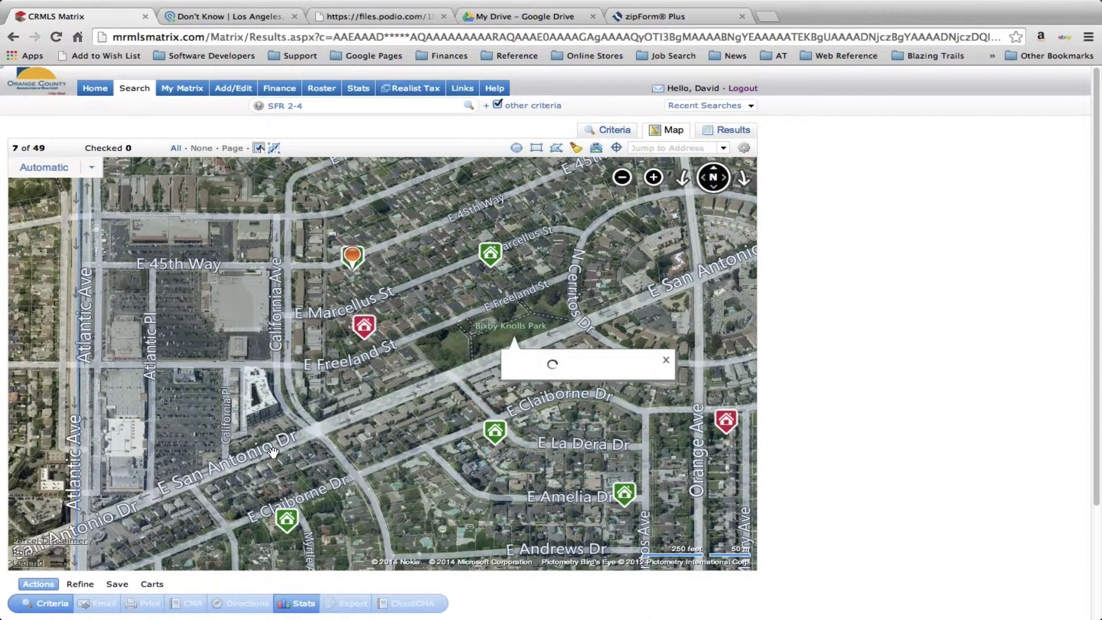
mouse_move(286, 517)
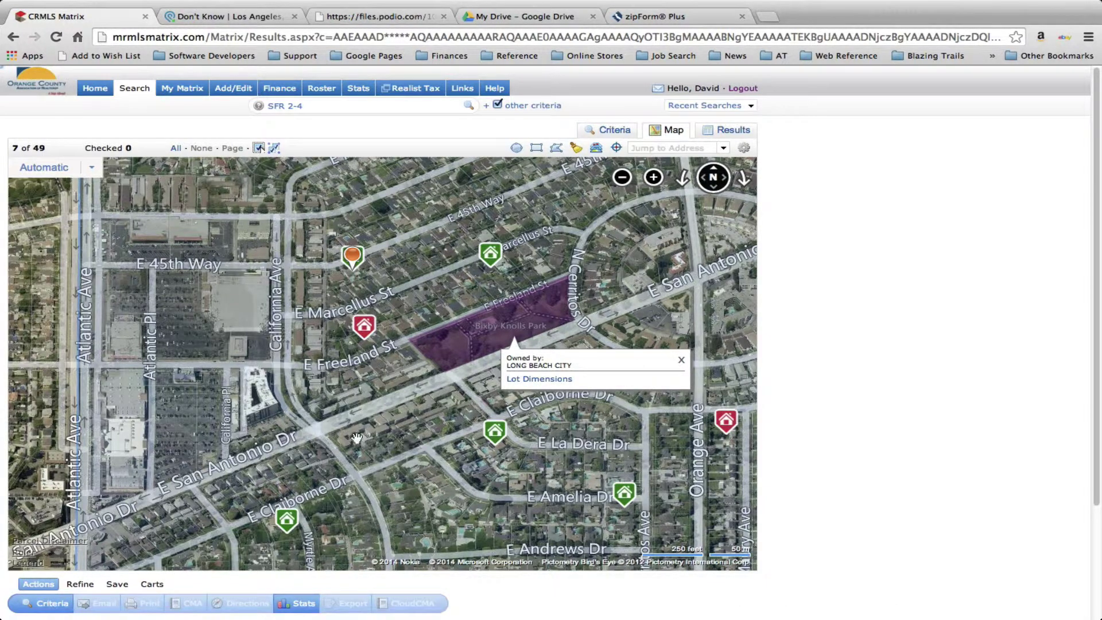
mouse_move(623, 490)
mouse_move(497, 438)
mouse_move(728, 421)
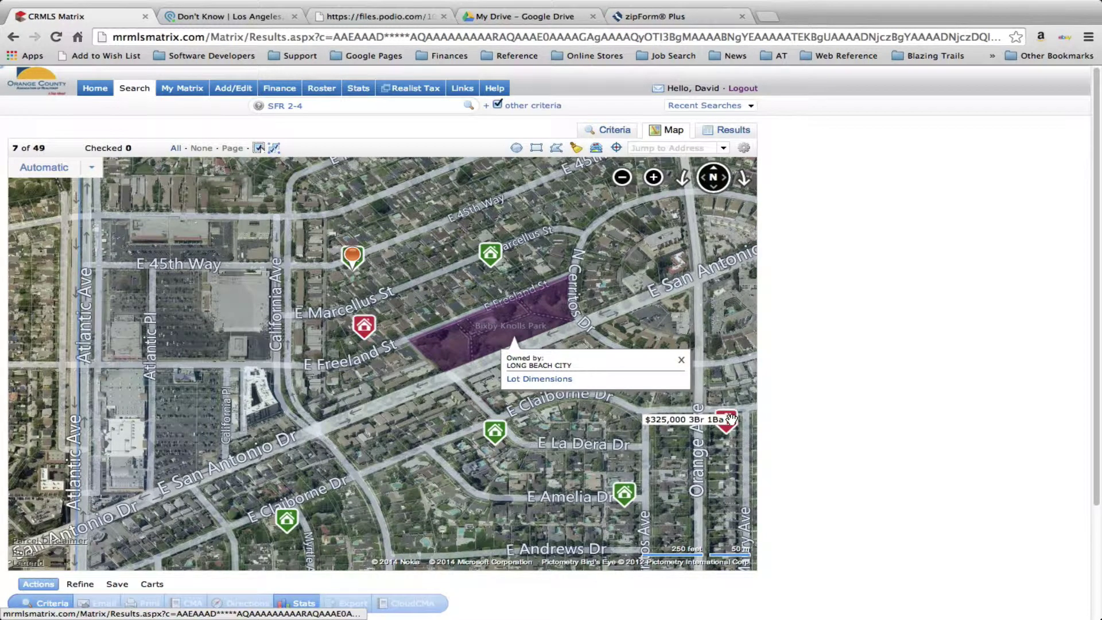
click(683, 362)
mouse_move(729, 423)
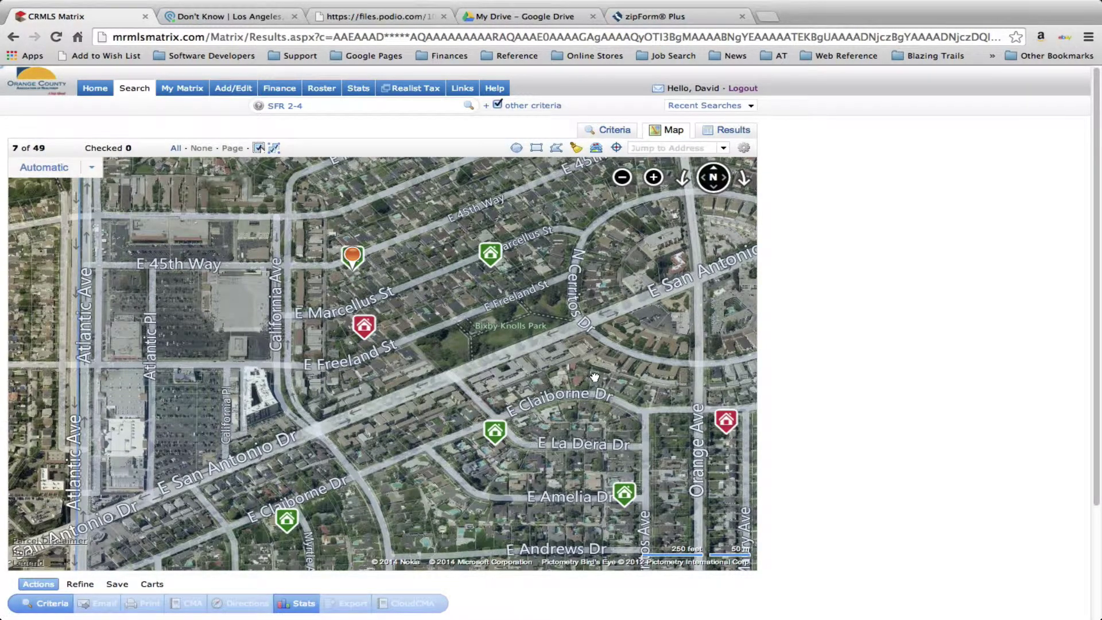
Check a parcel owner on E Claiborne Dr, then pan back and view a listing on E Marcellus St
drag(590, 376, 357, 338)
click(356, 338)
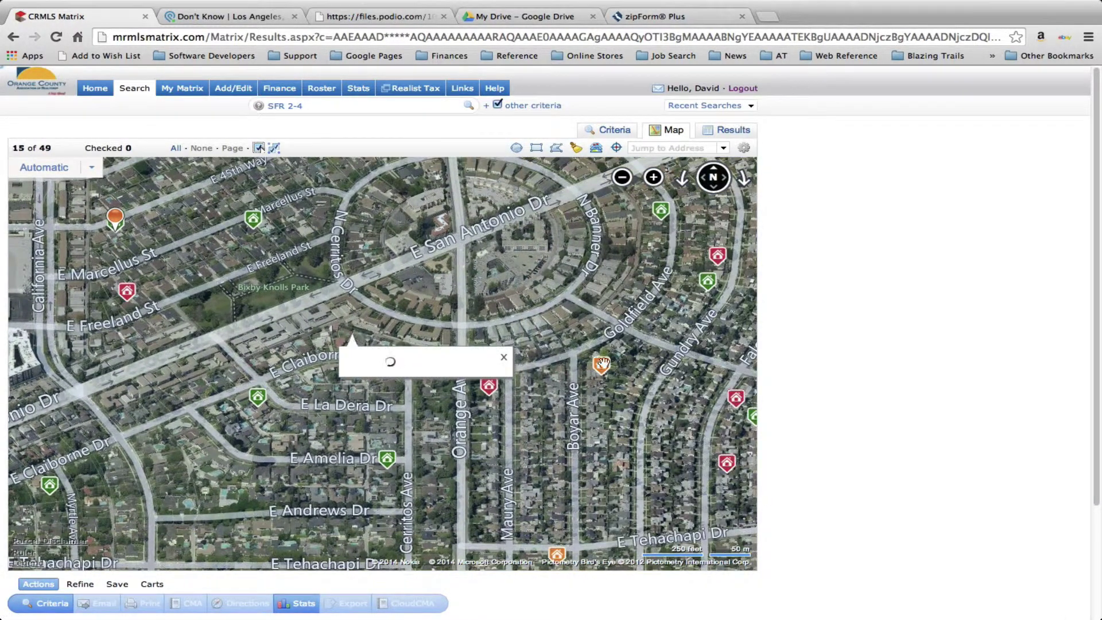
mouse_move(602, 365)
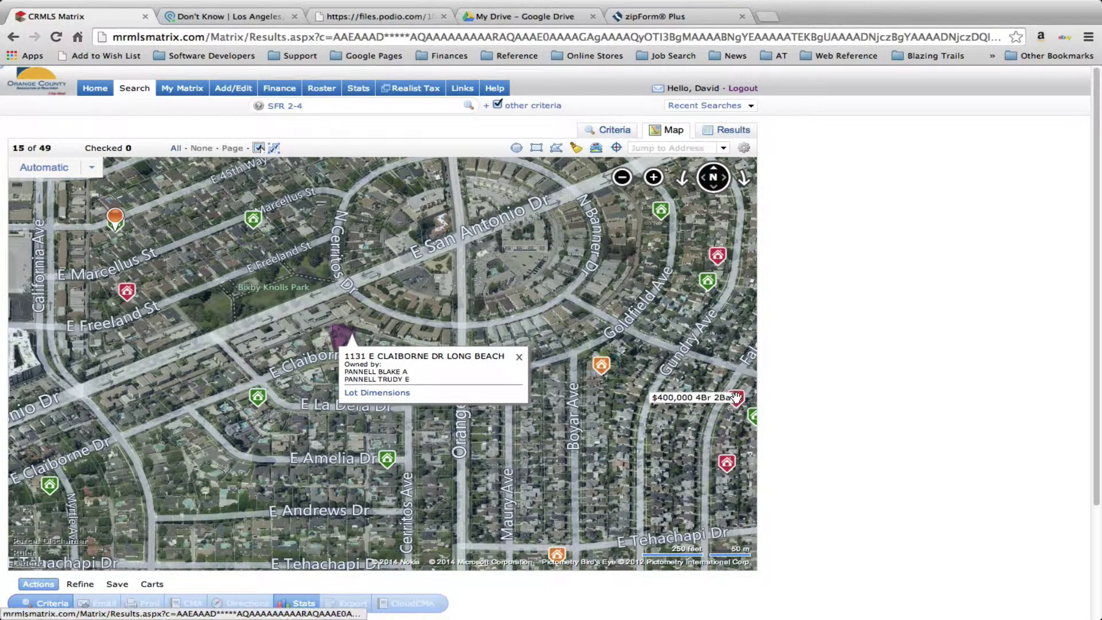
mouse_move(728, 462)
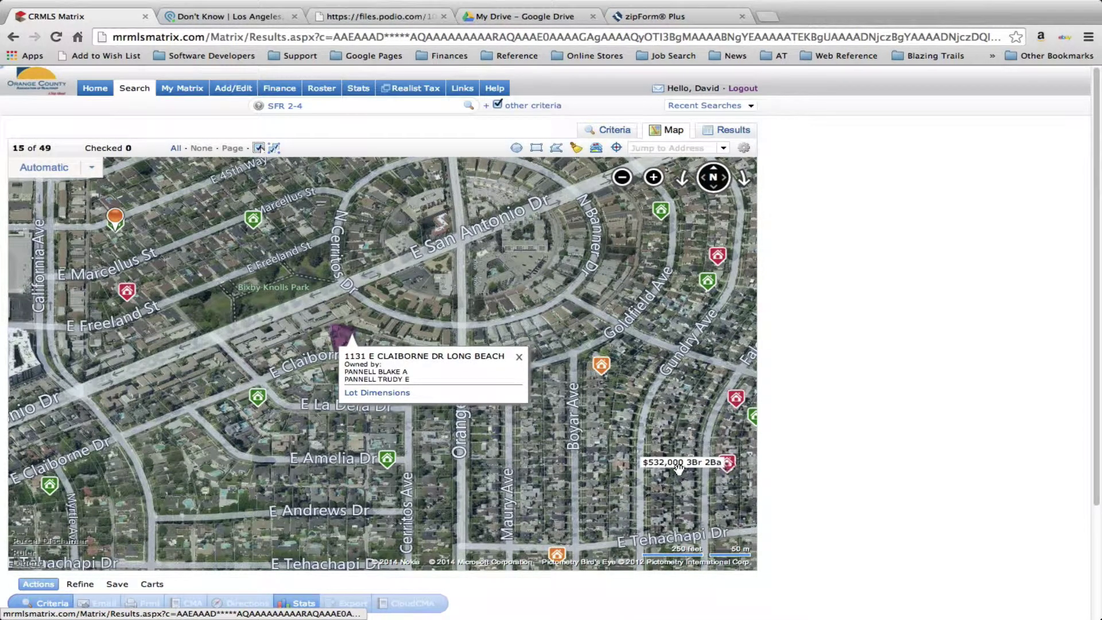
mouse_move(396, 191)
mouse_down()
mouse_move(611, 217)
mouse_move(610, 404)
mouse_up()
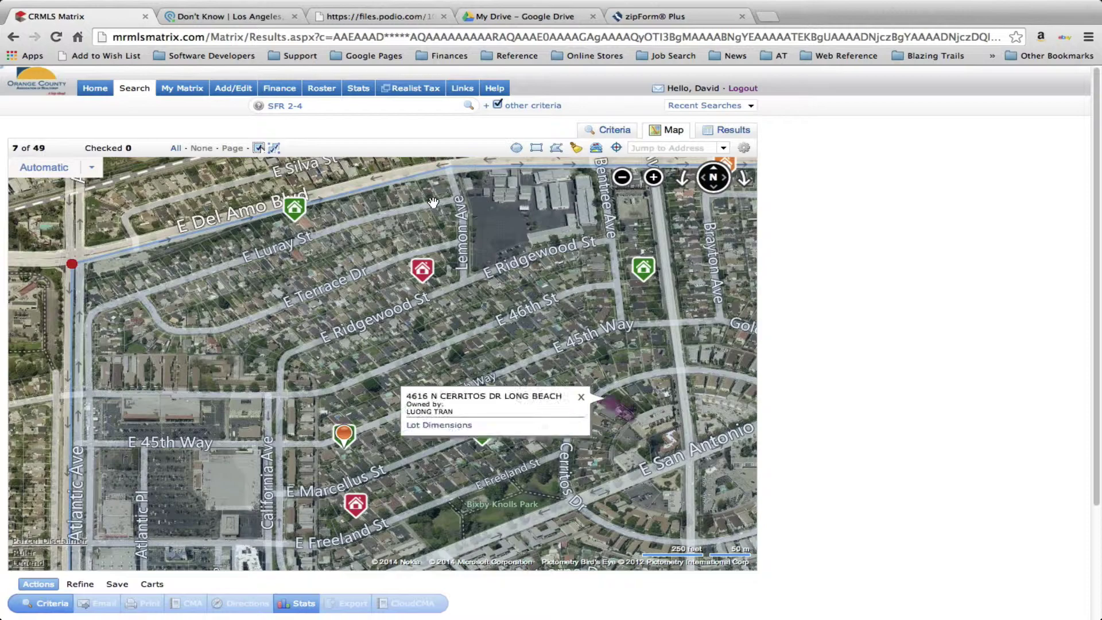
click(645, 269)
Pull the polygon's corners in along Atlantic Ave, E San Antonio Dr and Orange Ave, leaving 6 listings
click(622, 178)
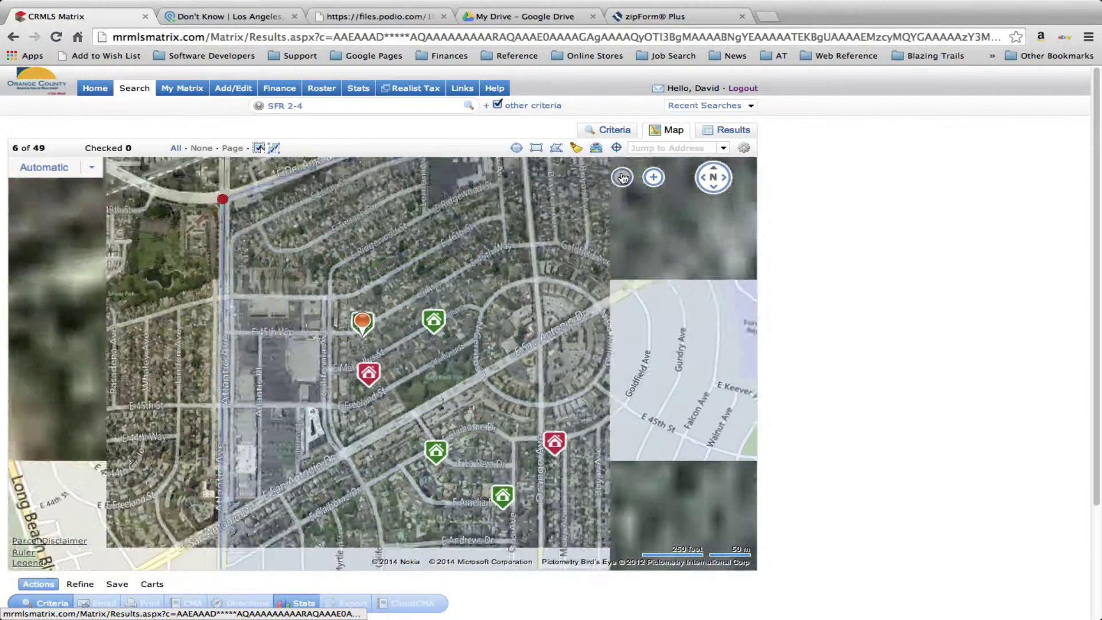
click(622, 178)
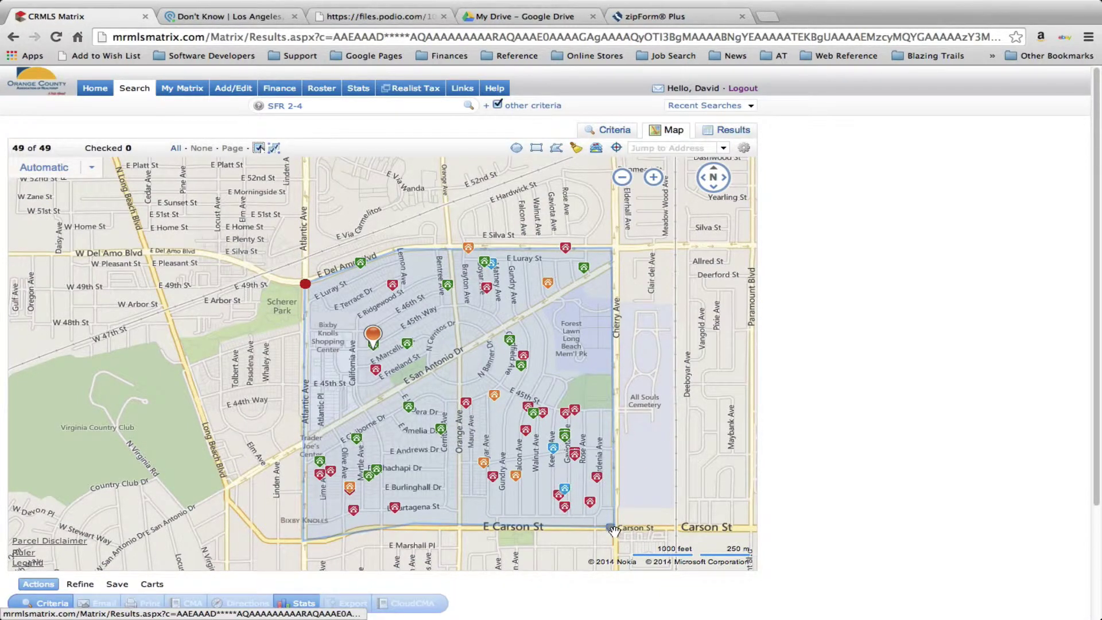
drag(614, 526, 465, 357)
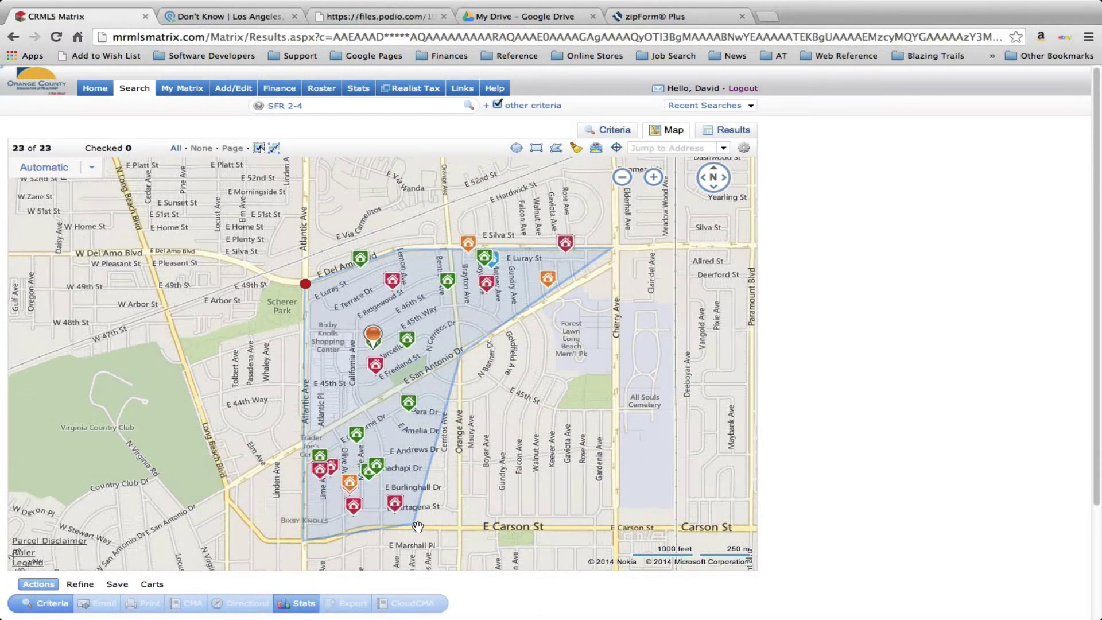
drag(415, 524, 363, 408)
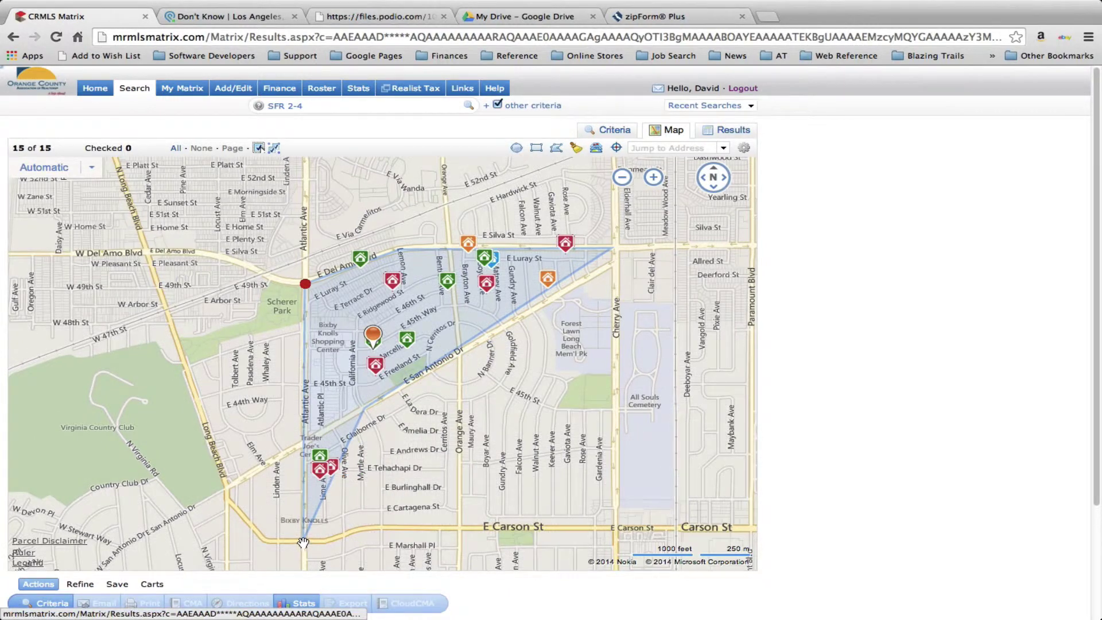
drag(306, 544, 307, 442)
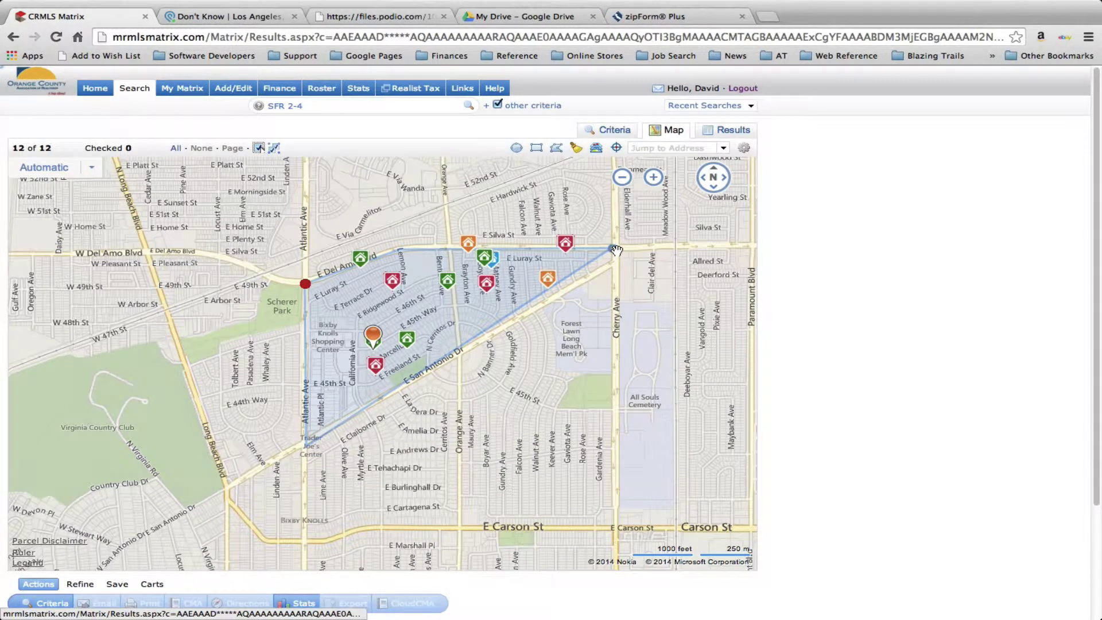
drag(615, 249, 462, 355)
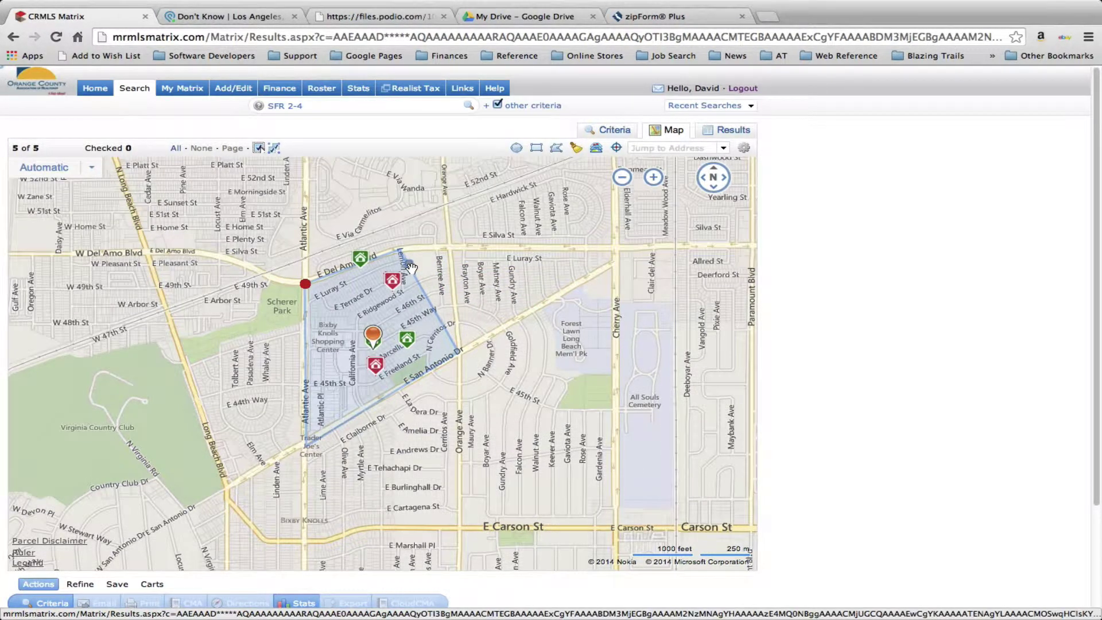
drag(410, 267, 453, 249)
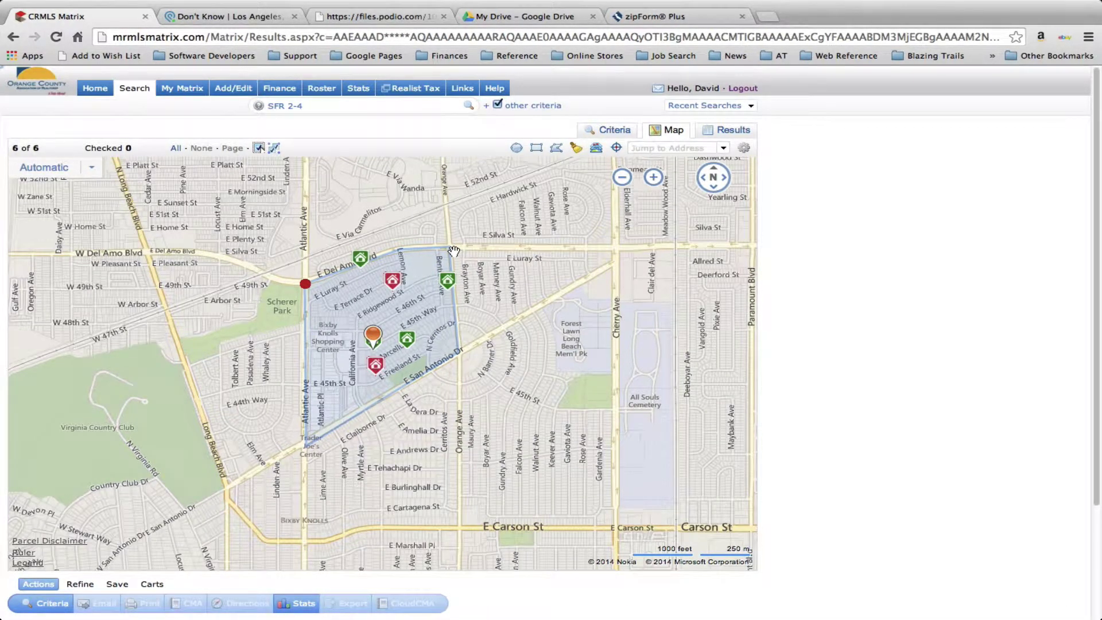
mouse_move(396, 285)
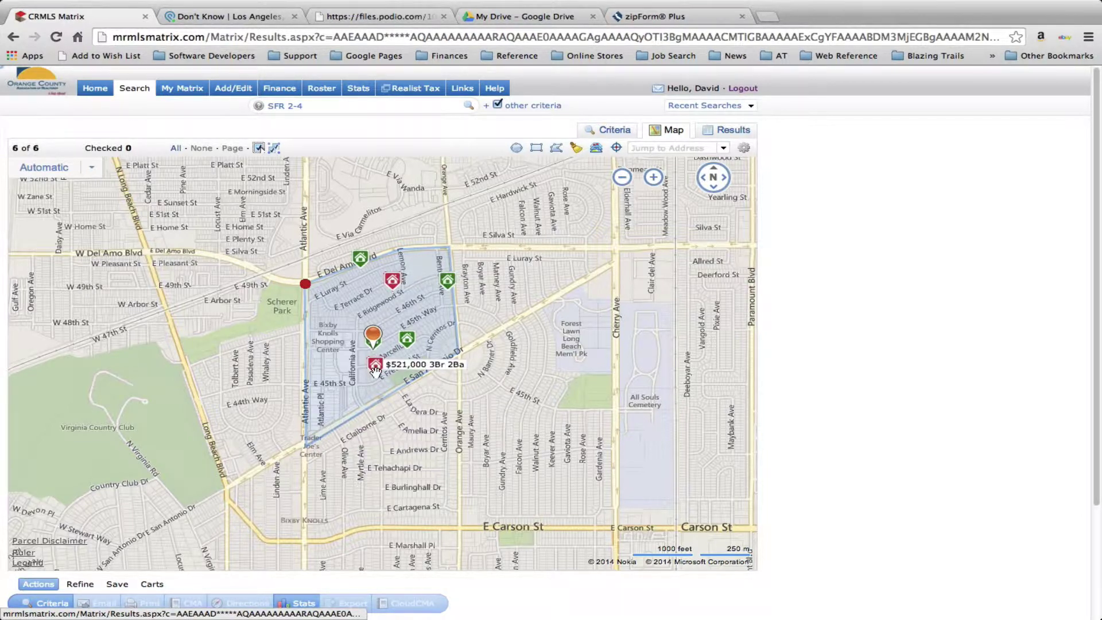
mouse_move(367, 260)
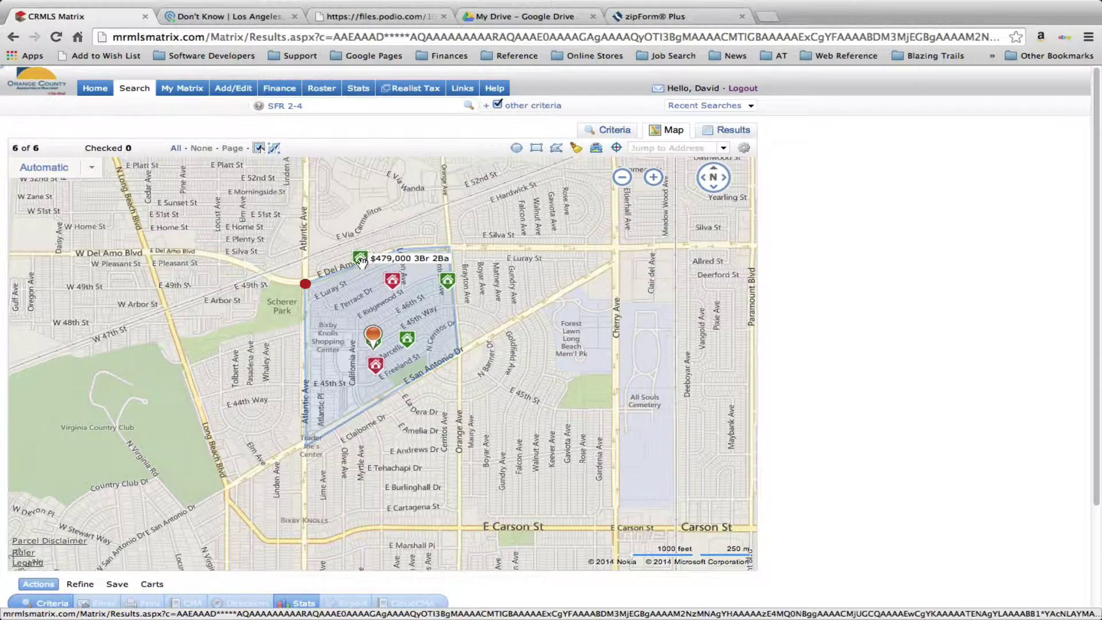
mouse_move(447, 292)
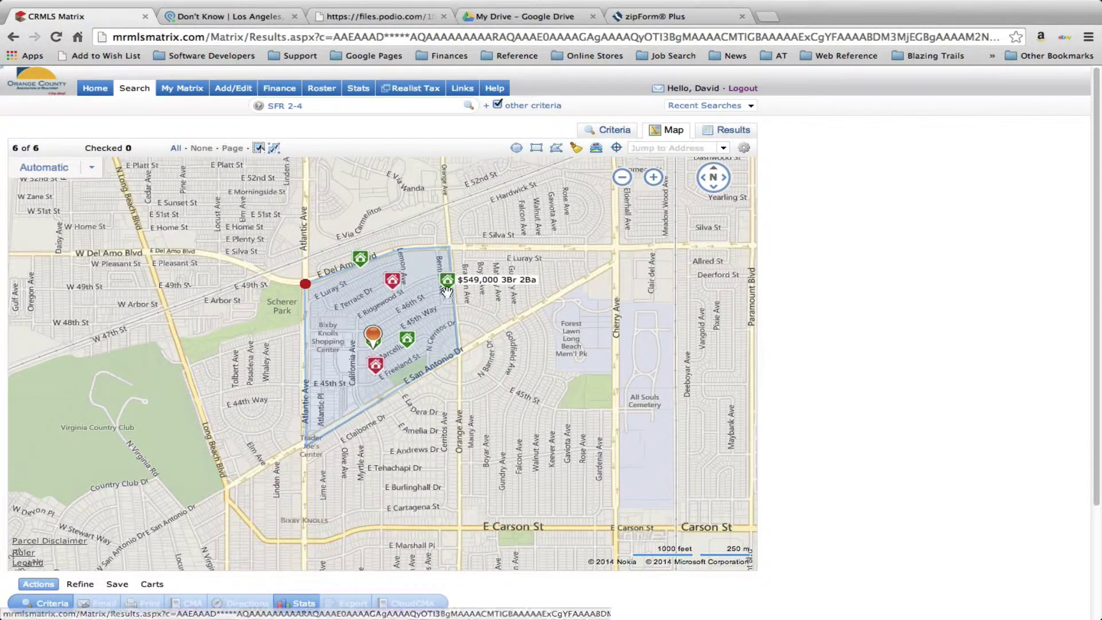
mouse_move(409, 352)
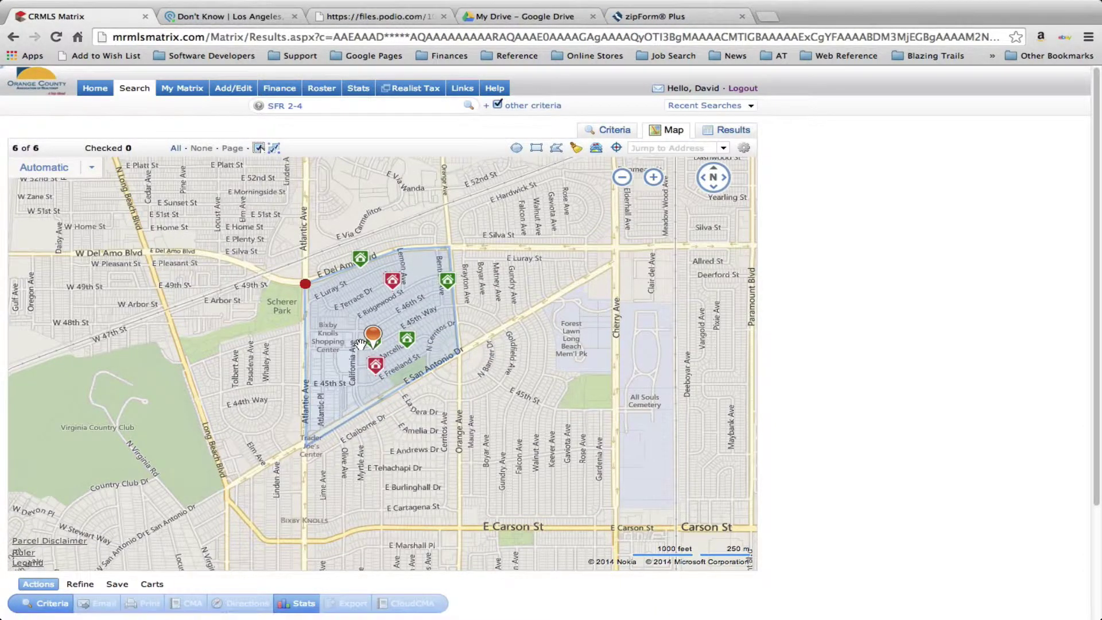
mouse_move(376, 367)
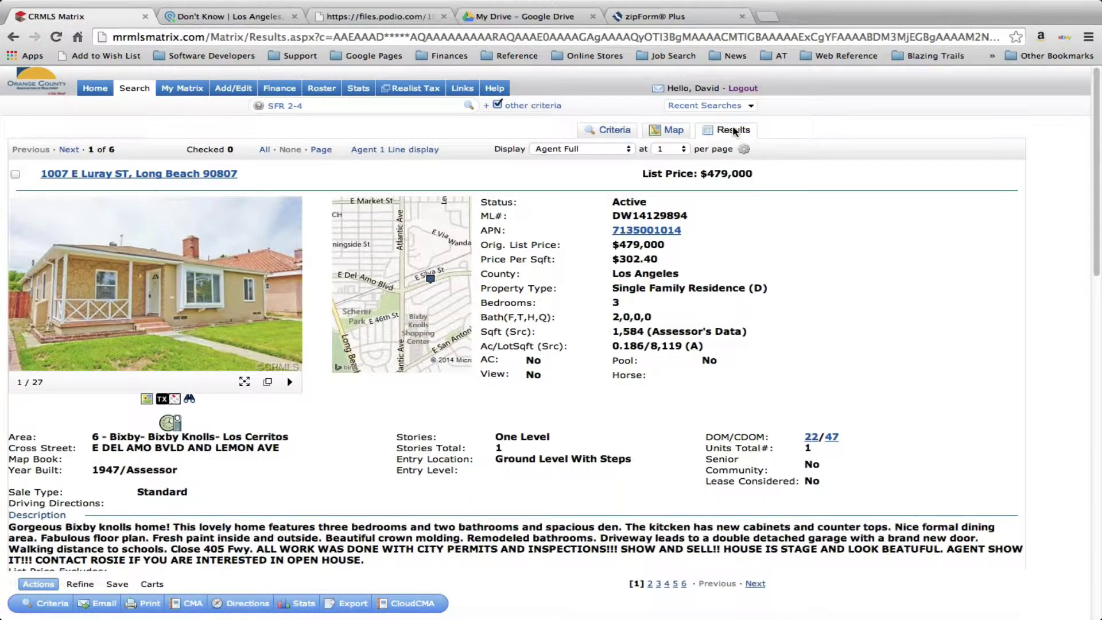
click(408, 151)
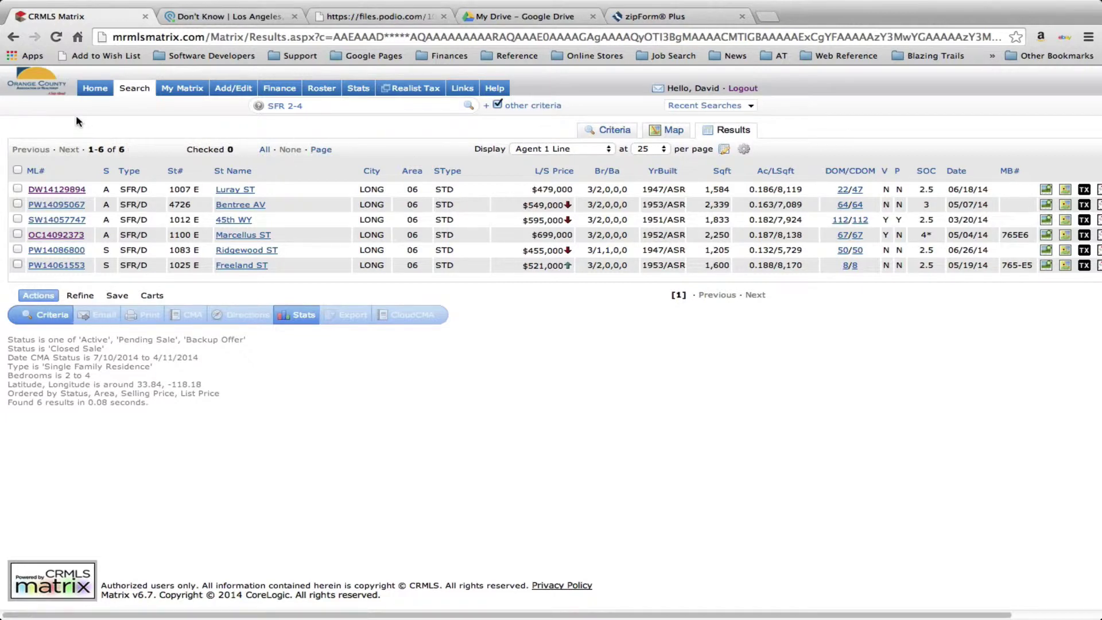
click(47, 191)
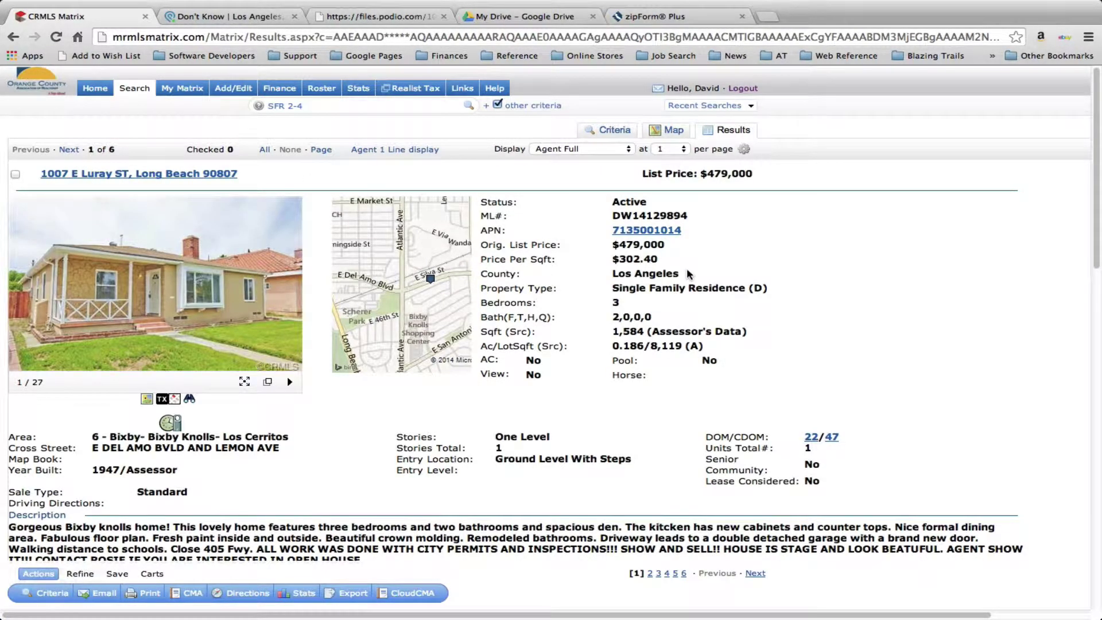
scroll(688, 273, down, 4)
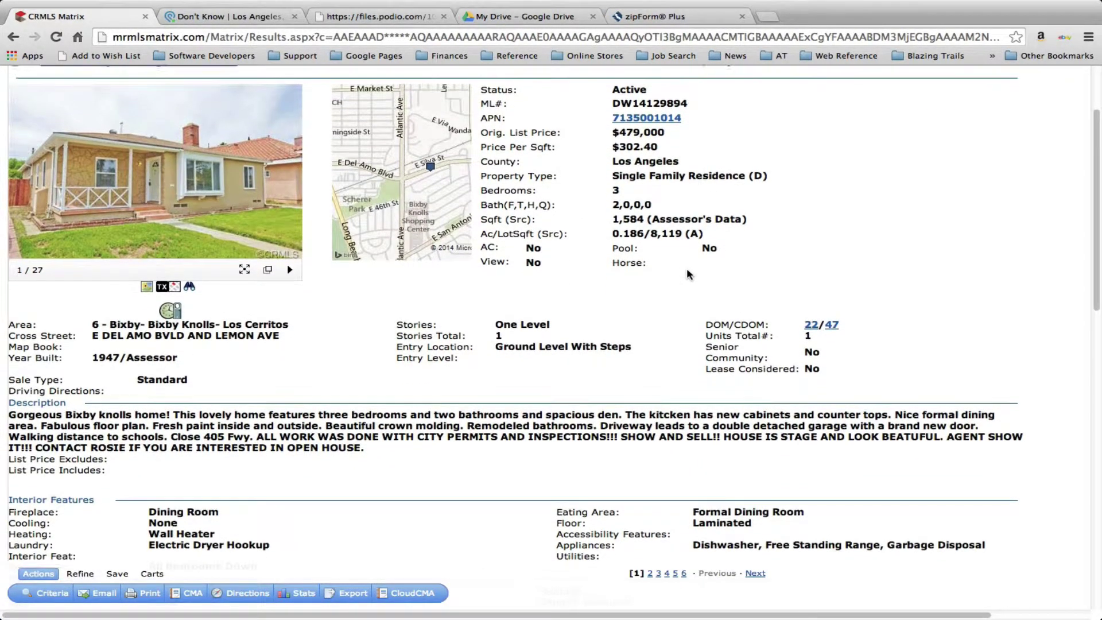
scroll(689, 274, up, 1)
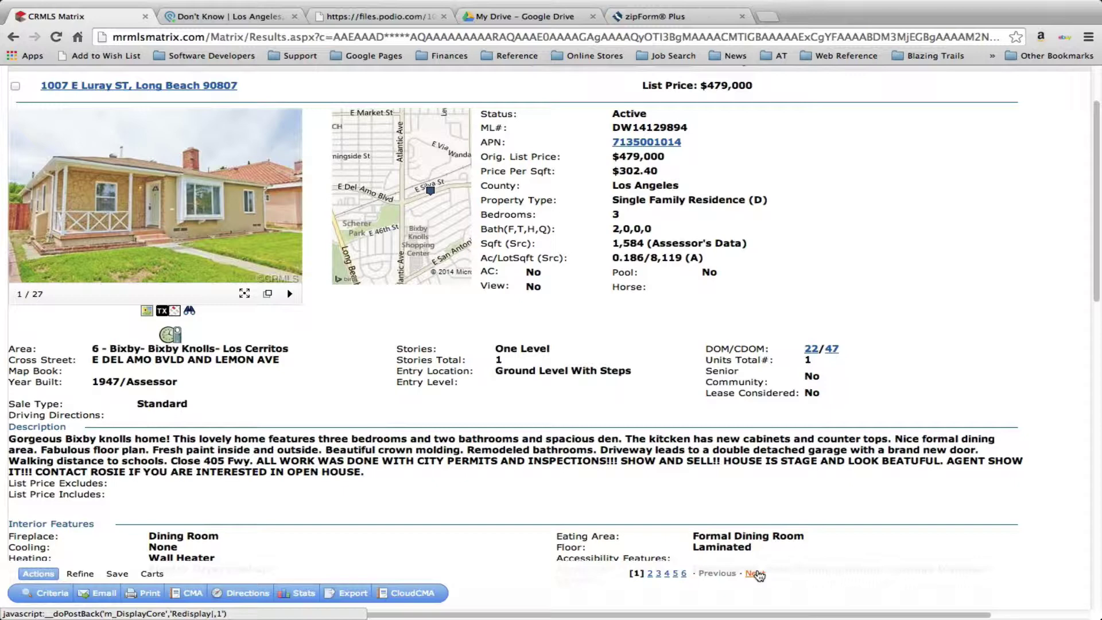
Review the full details of the second and third comparable listings
click(755, 574)
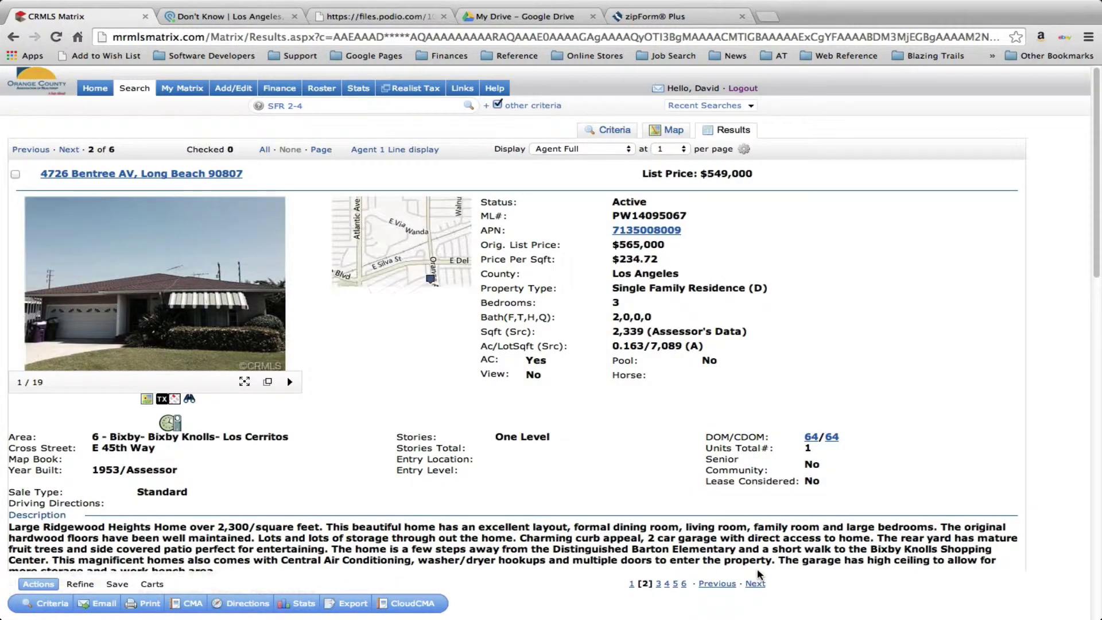
scroll(894, 471, down, 2)
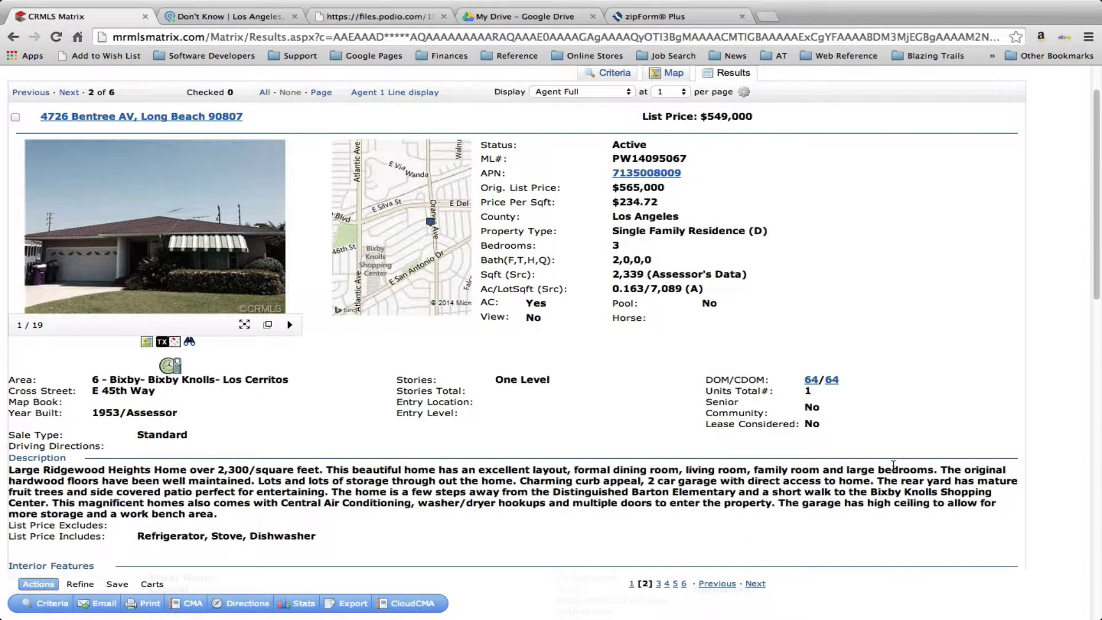
click(756, 584)
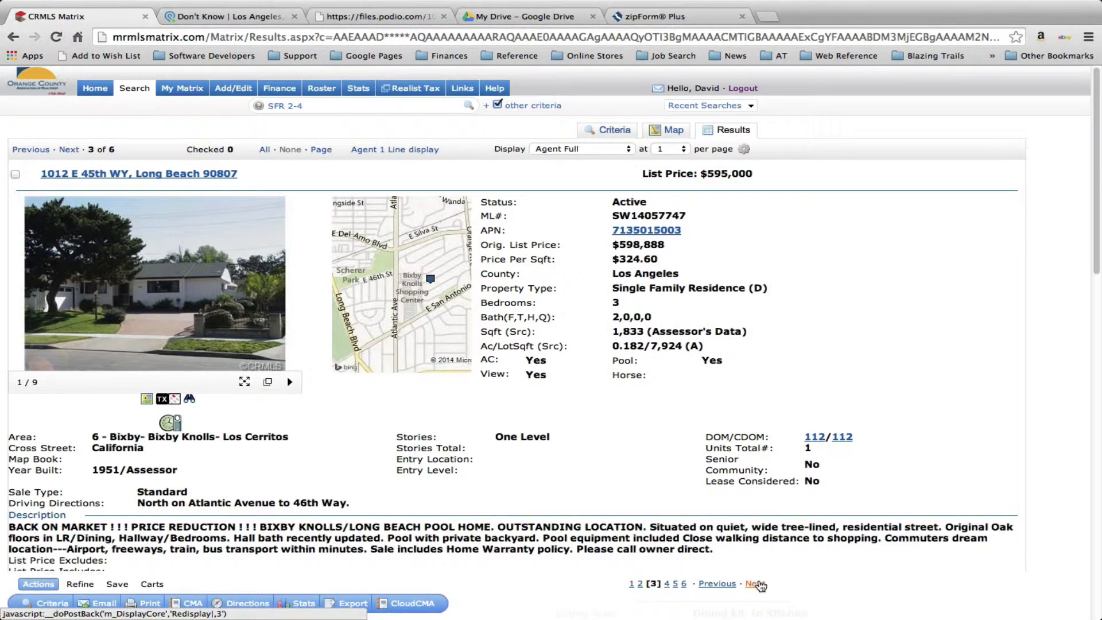
scroll(819, 577, down, 1)
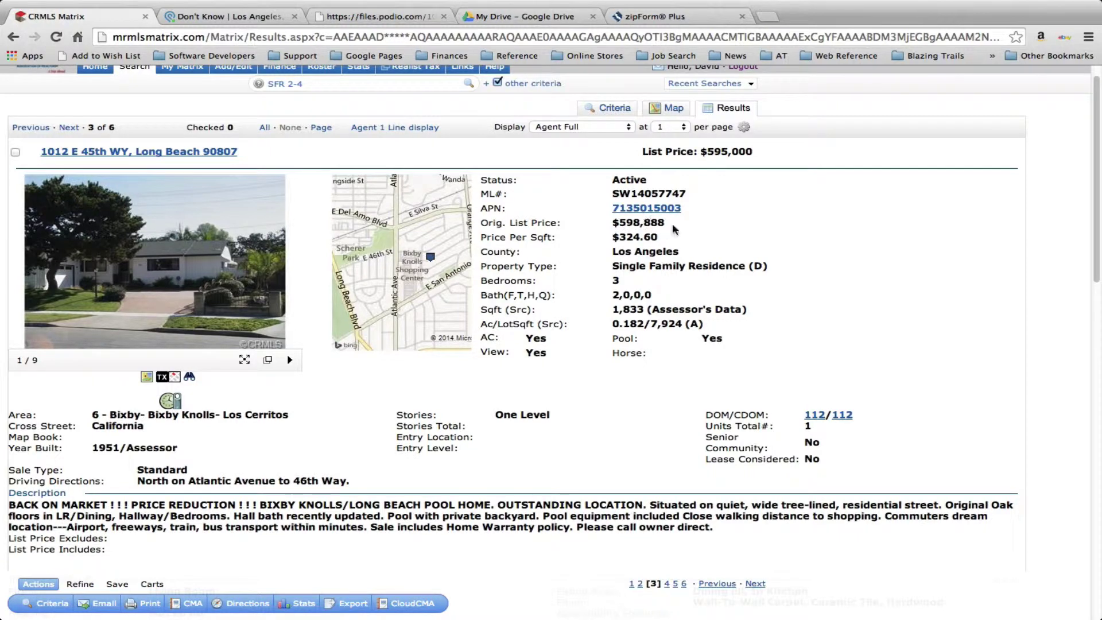
scroll(925, 460, down, 3)
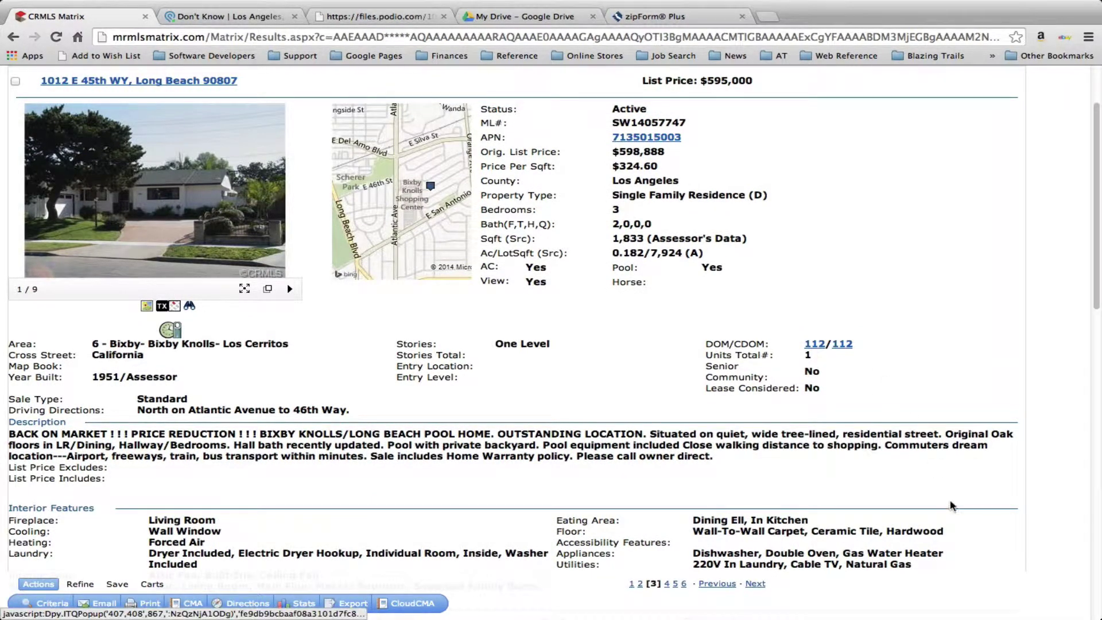
scroll(952, 508, down, 1)
scroll(949, 501, down, 5)
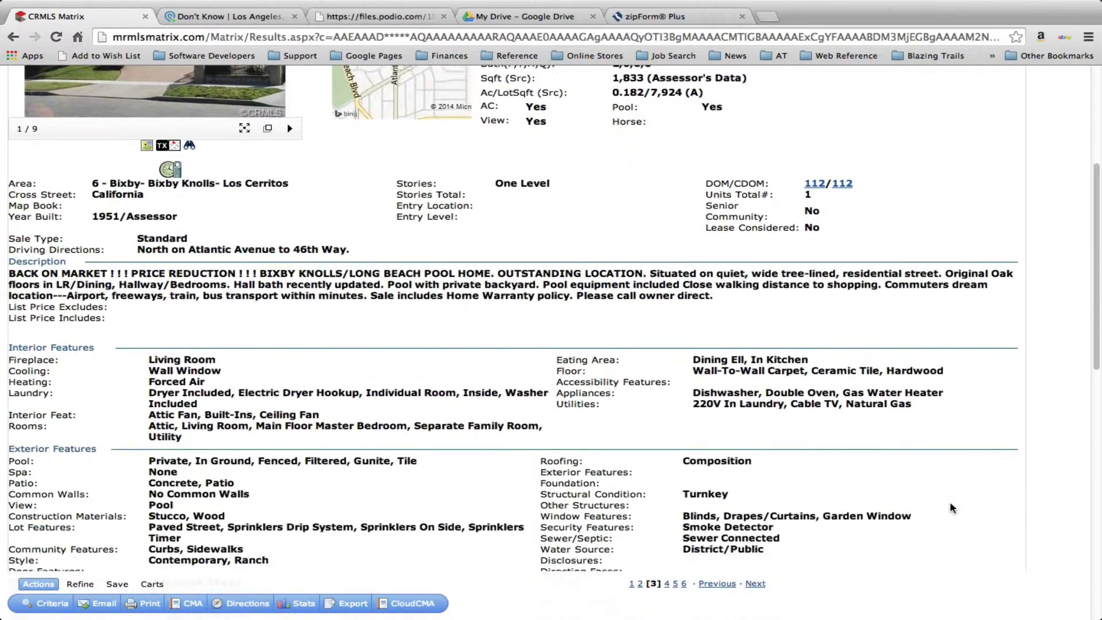
scroll(949, 501, up, 2)
scroll(950, 506, up, 5)
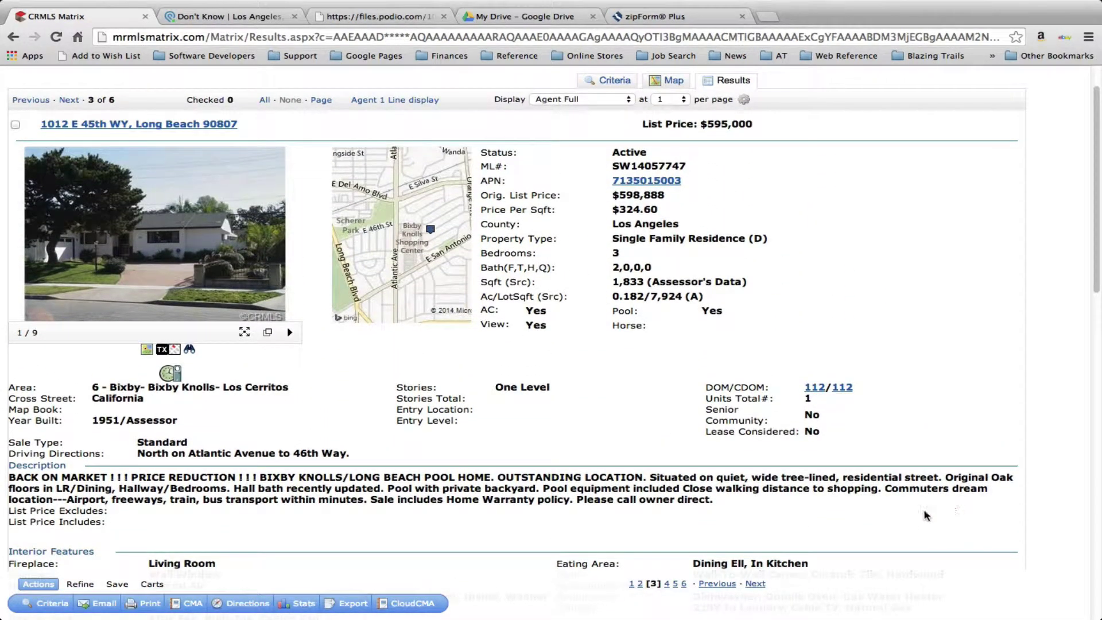
right_click(872, 533)
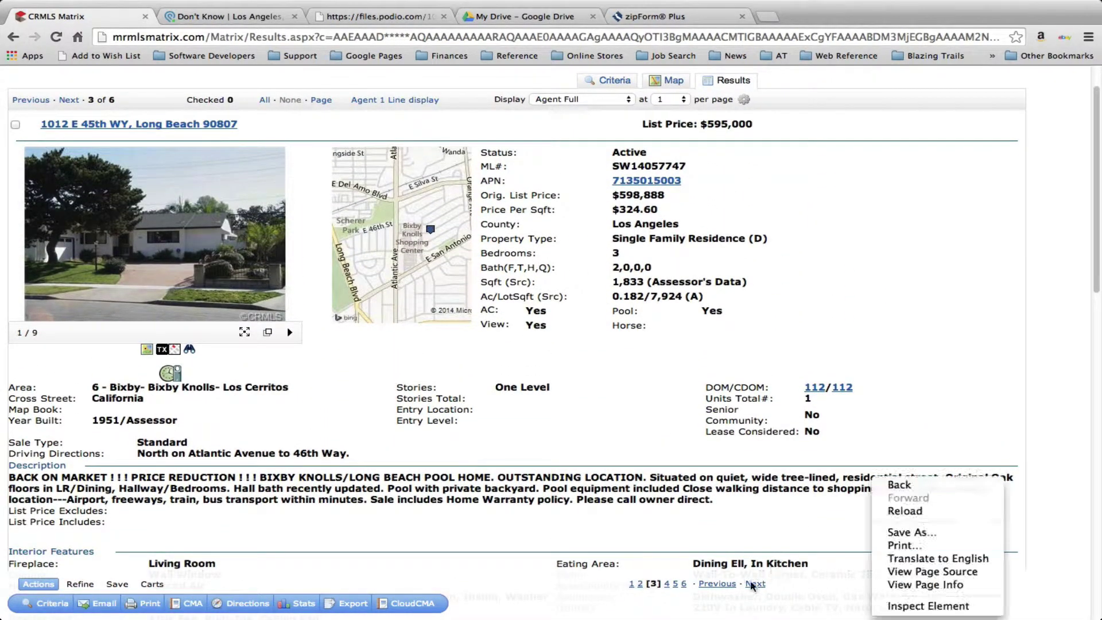
click(797, 569)
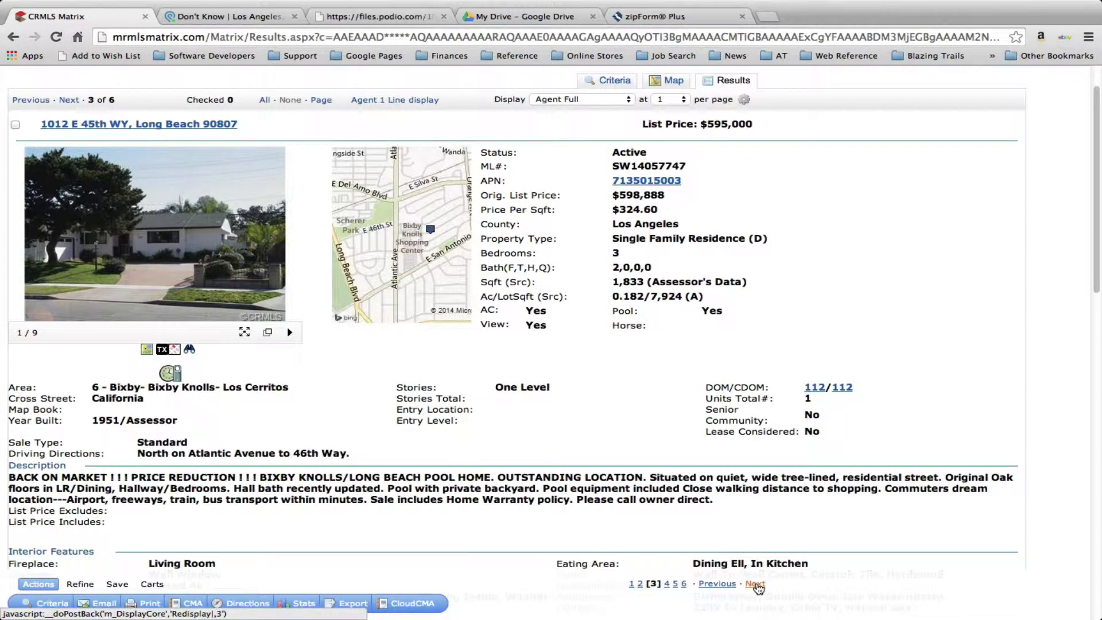
click(755, 584)
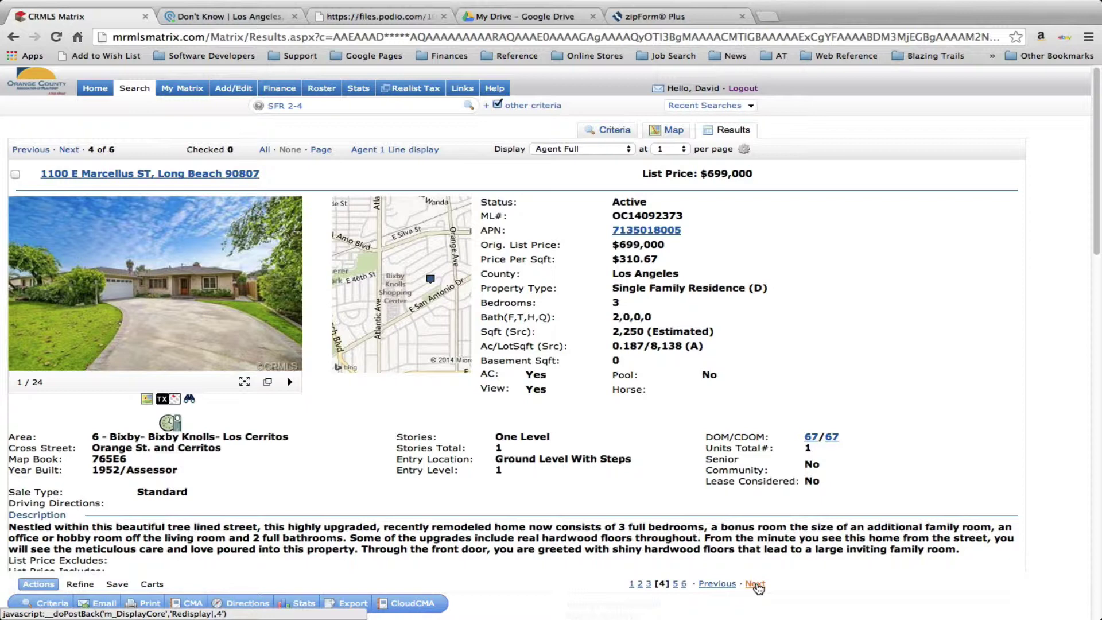
click(755, 584)
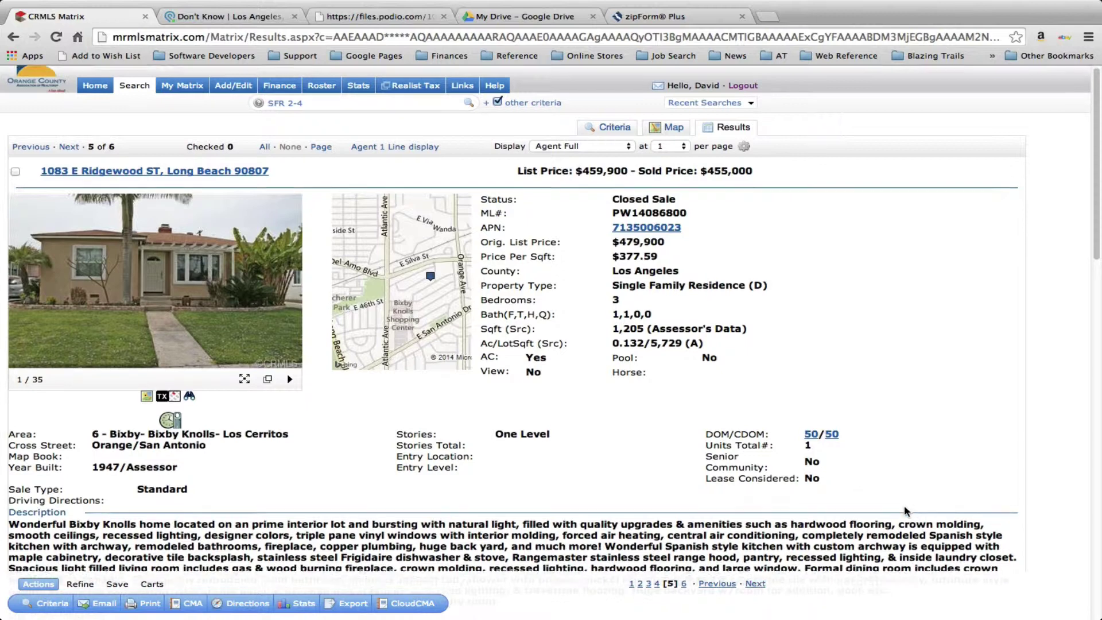
scroll(904, 507, down, 1)
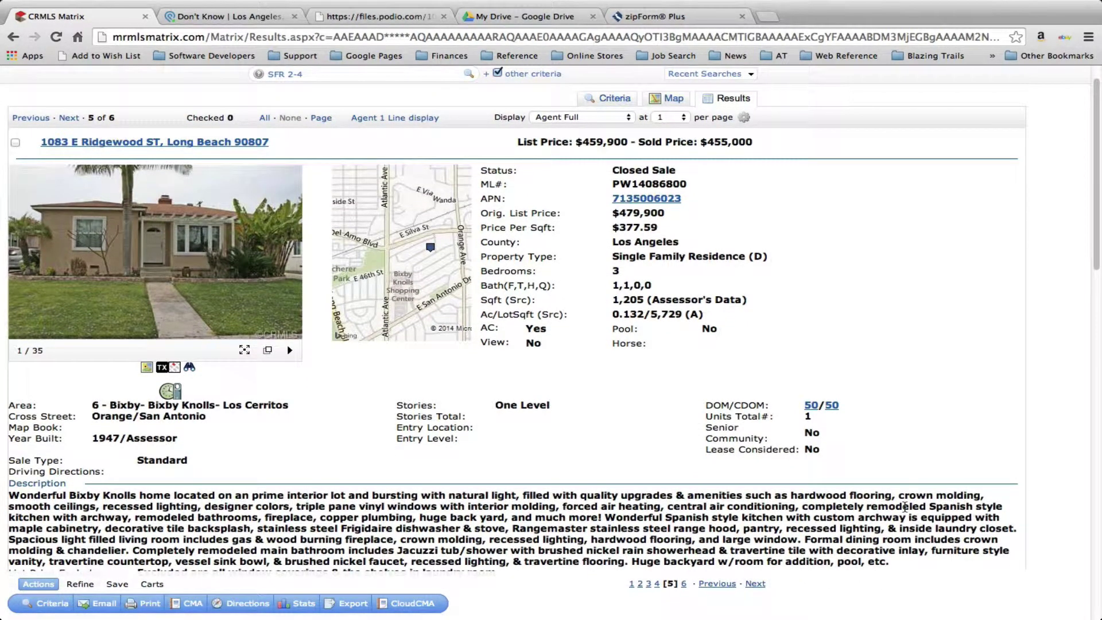
scroll(904, 507, down, 1)
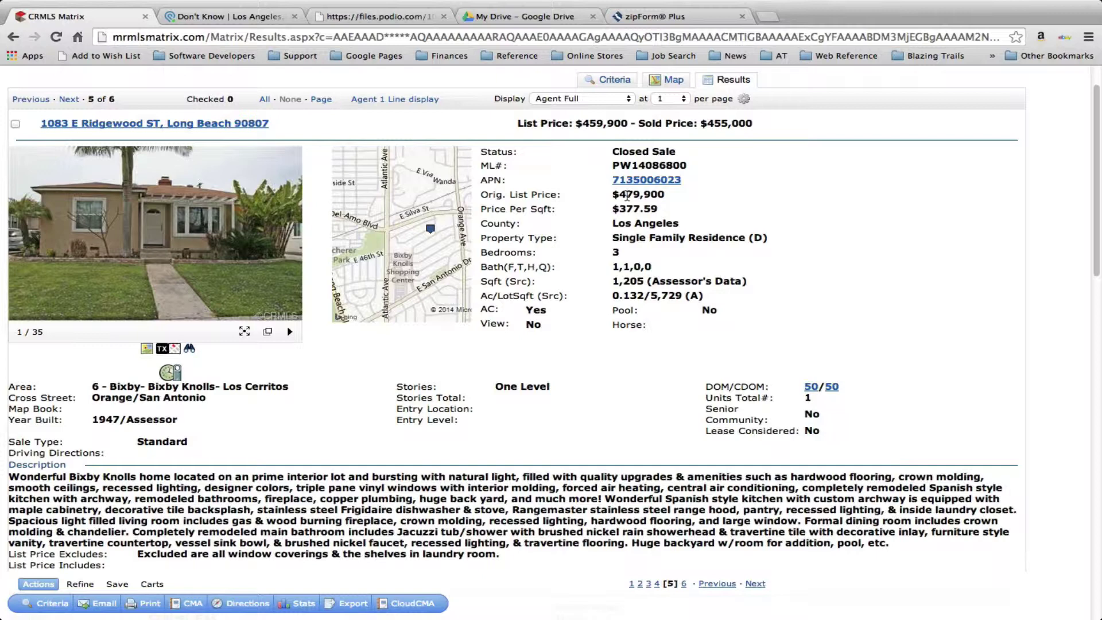
scroll(893, 395, down, 3)
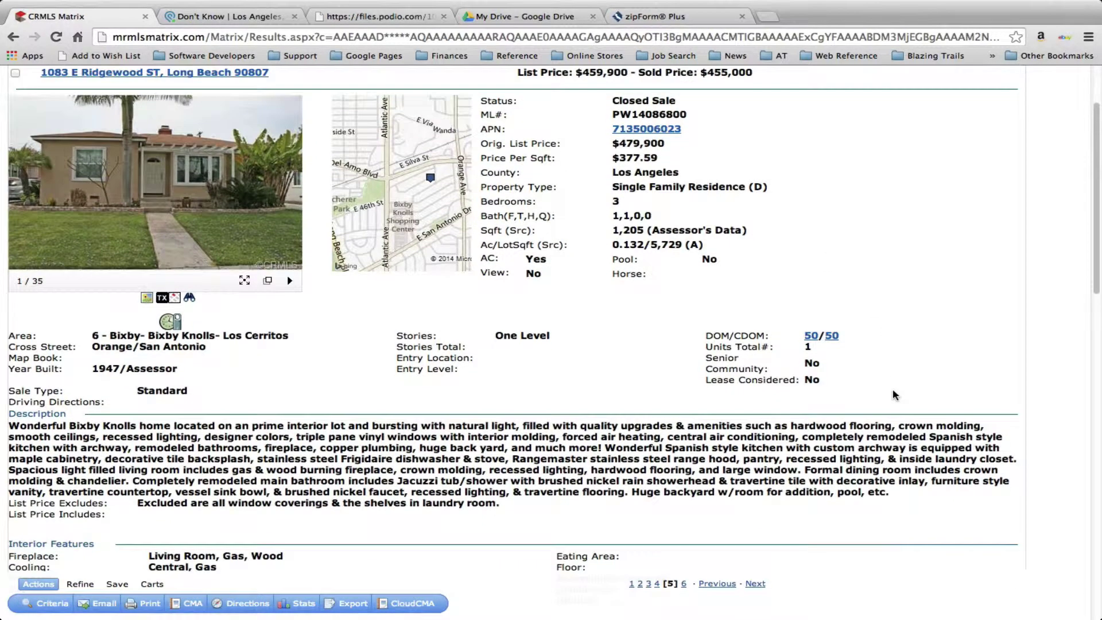
scroll(893, 390, up, 4)
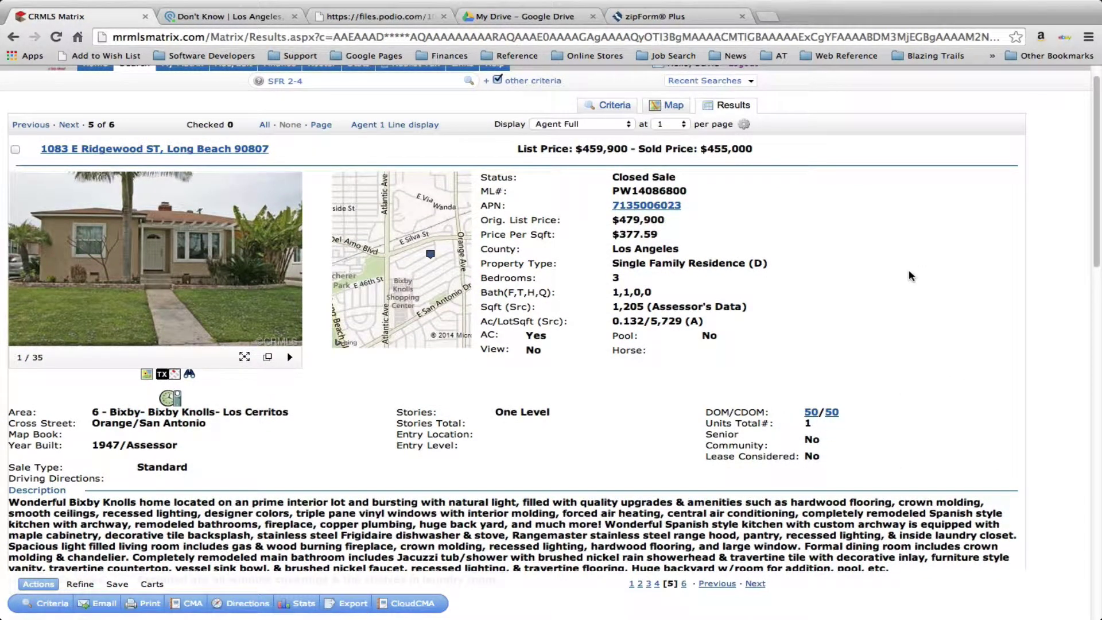
scroll(912, 276, up, 1)
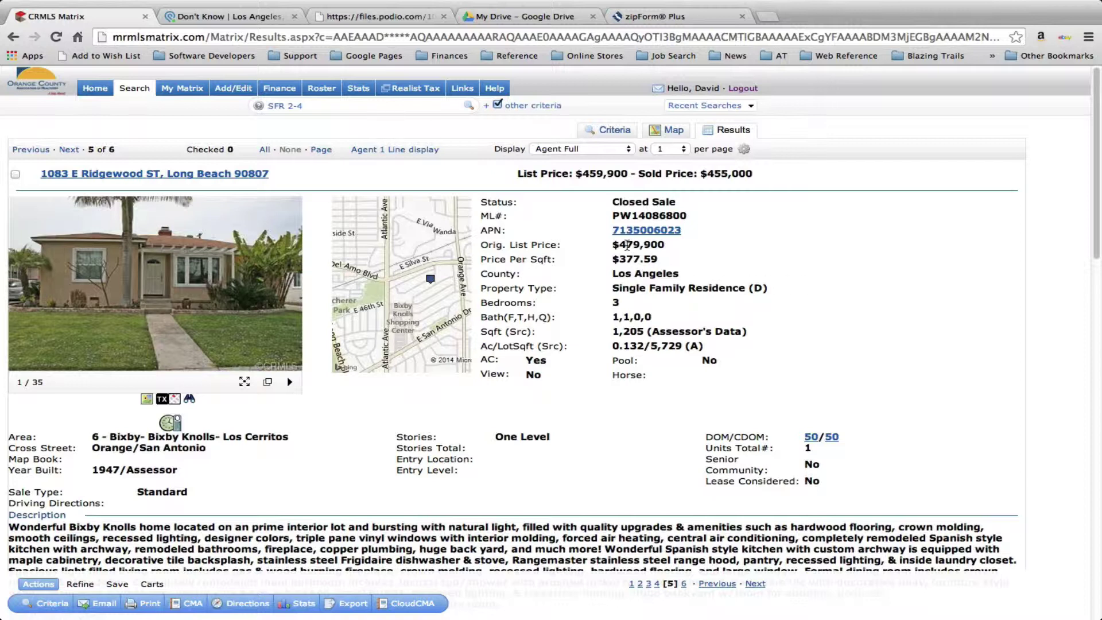
Highlight the Ridgewood listing's $479,900 original list price and $455,000 sold price
triple_click(627, 246)
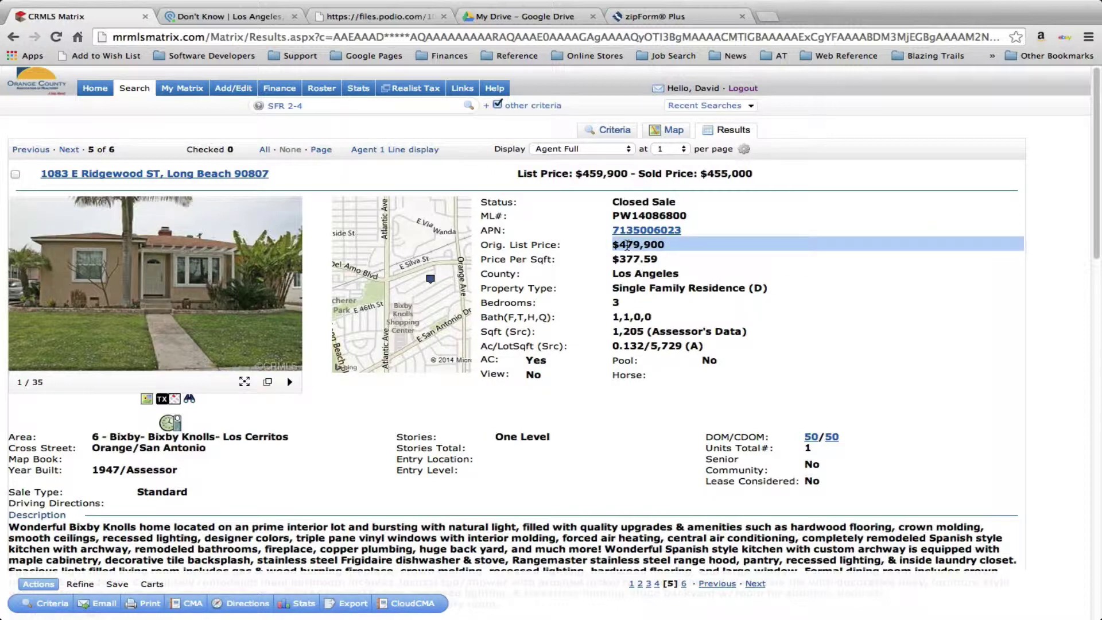
click(627, 245)
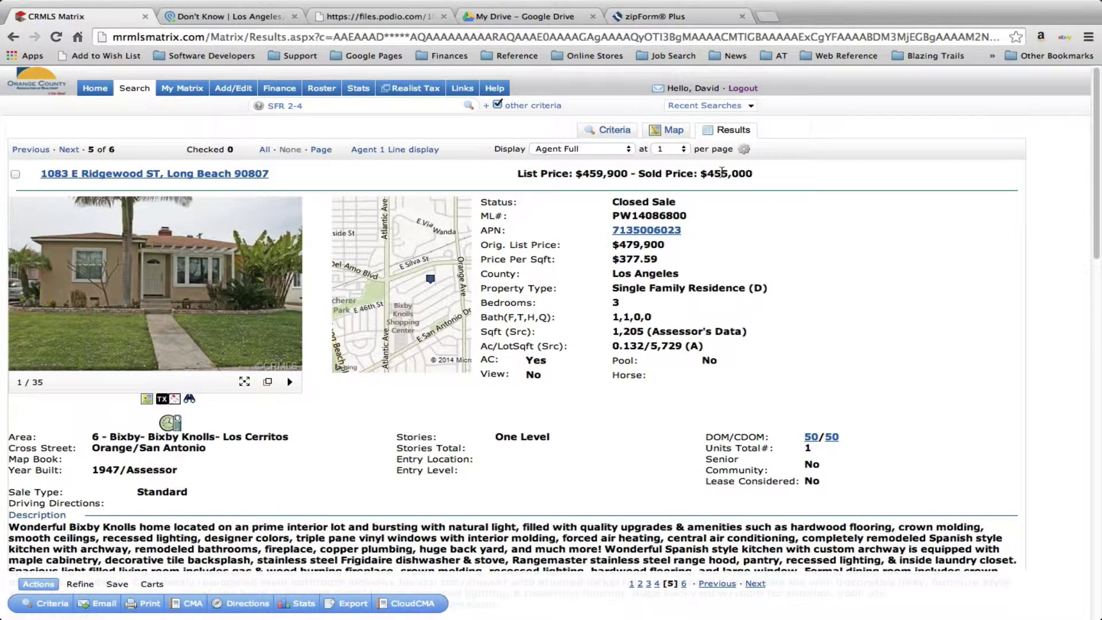
double_click(722, 172)
click(772, 172)
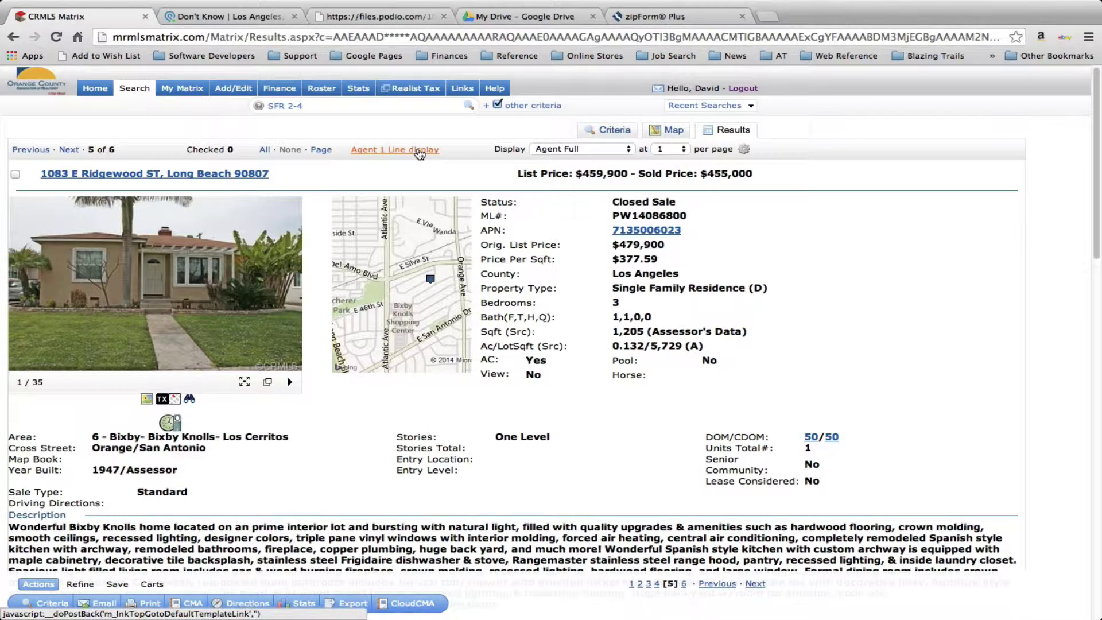
Show the six results in the Agent 1 Line display, check them all, and start a CMA
click(419, 151)
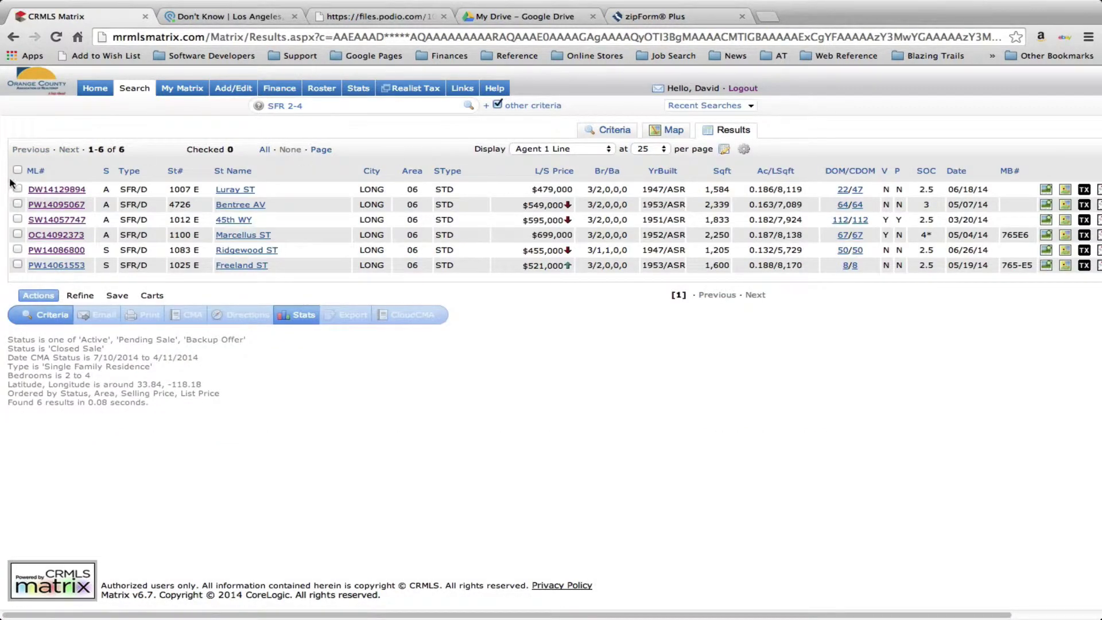
click(18, 171)
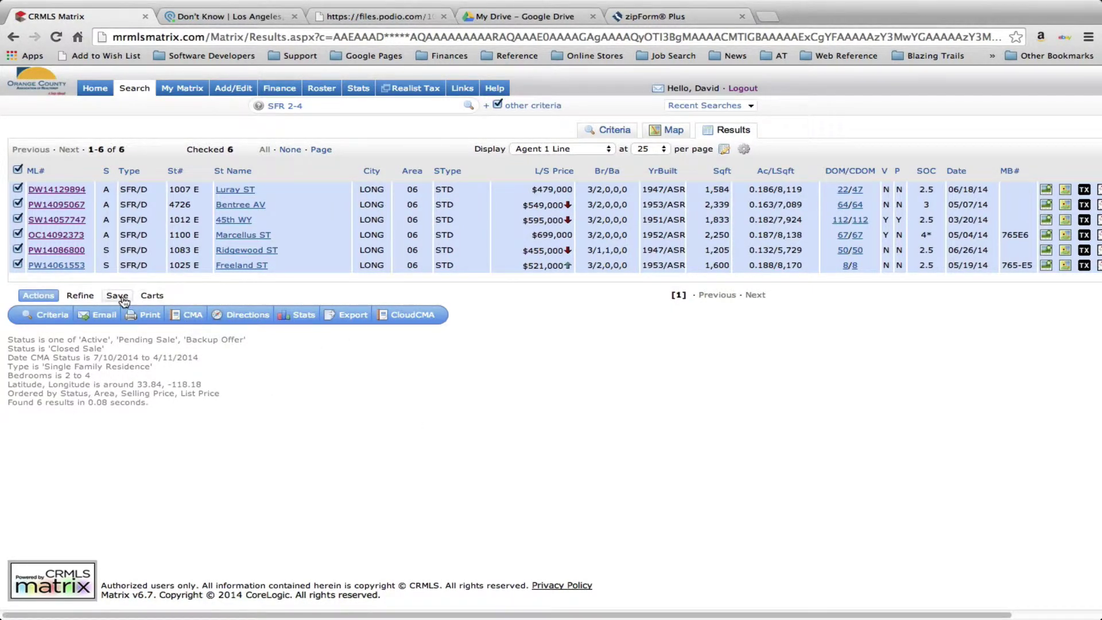
click(194, 317)
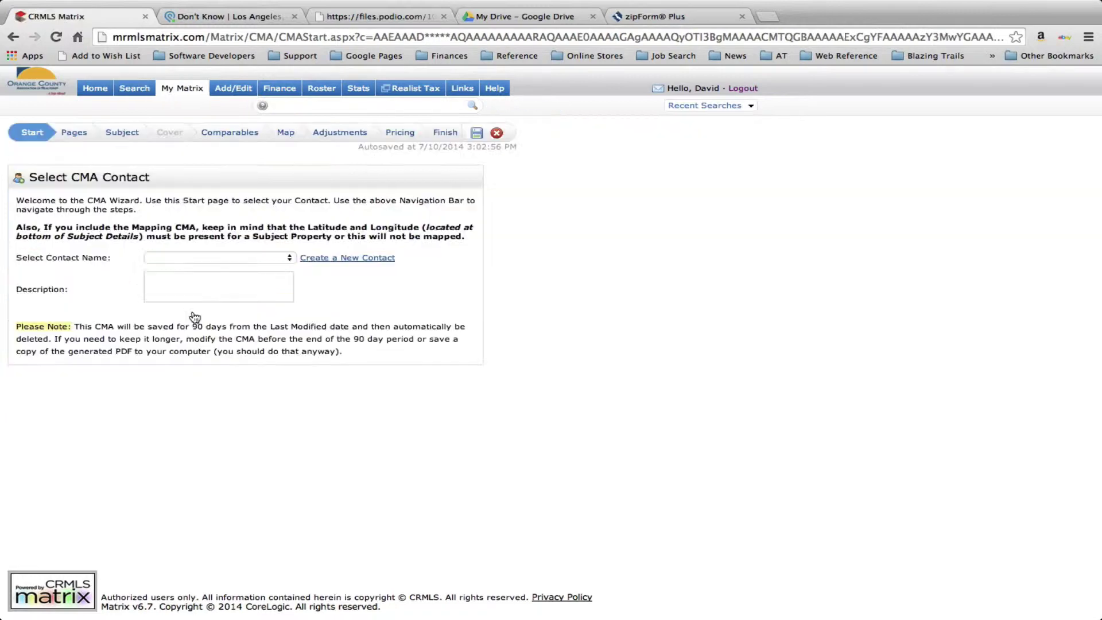
Review the CMA's 10 selected report pages, then move on to the Subject step
click(75, 132)
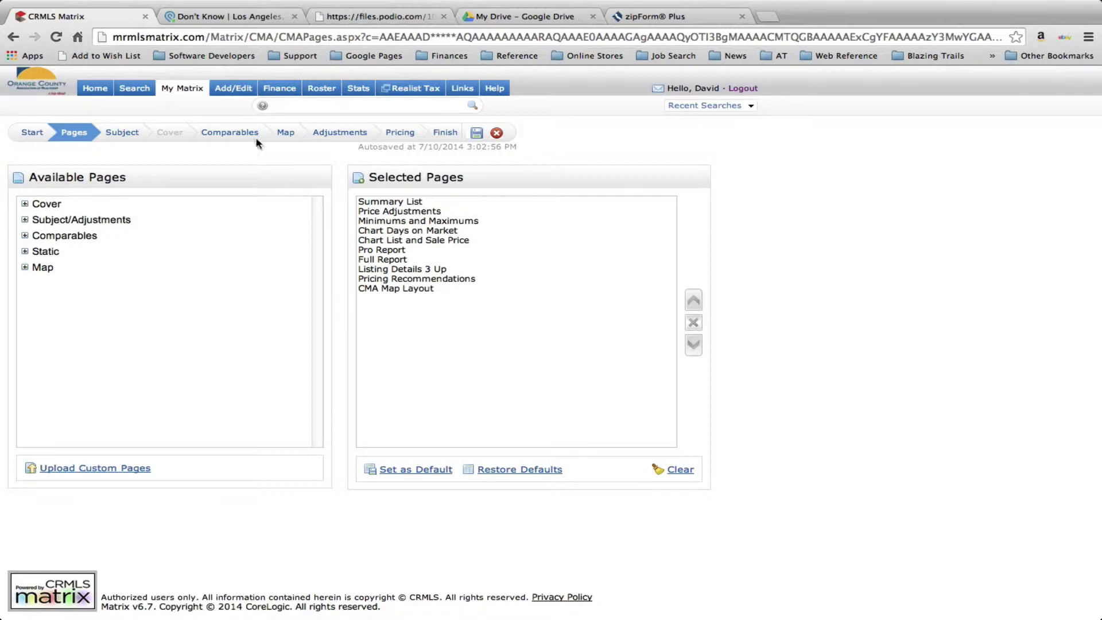
click(121, 133)
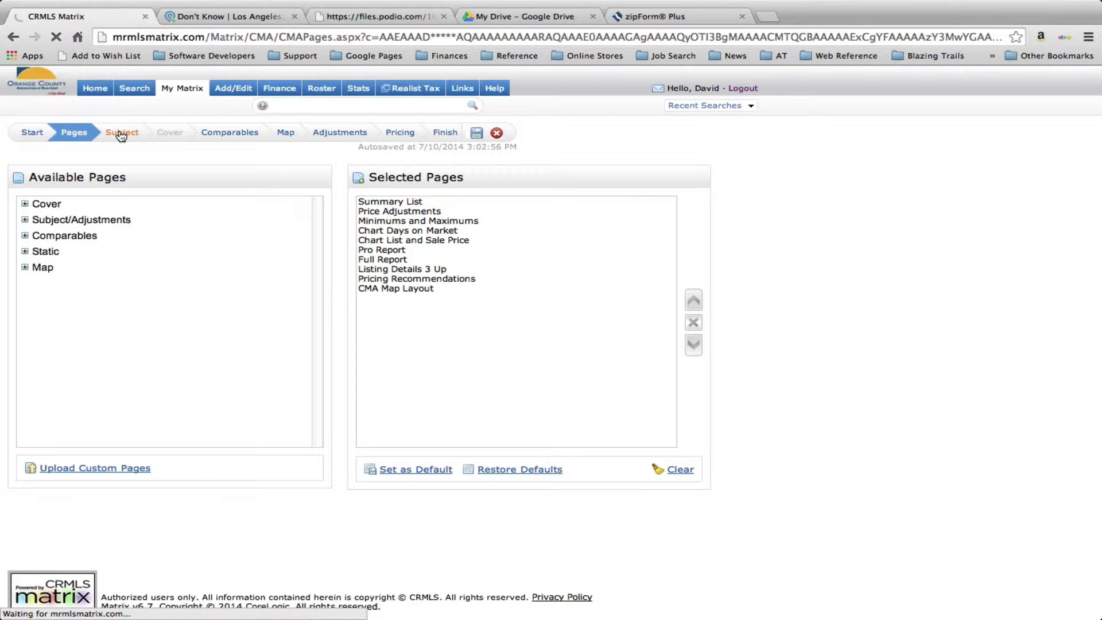
click(376, 16)
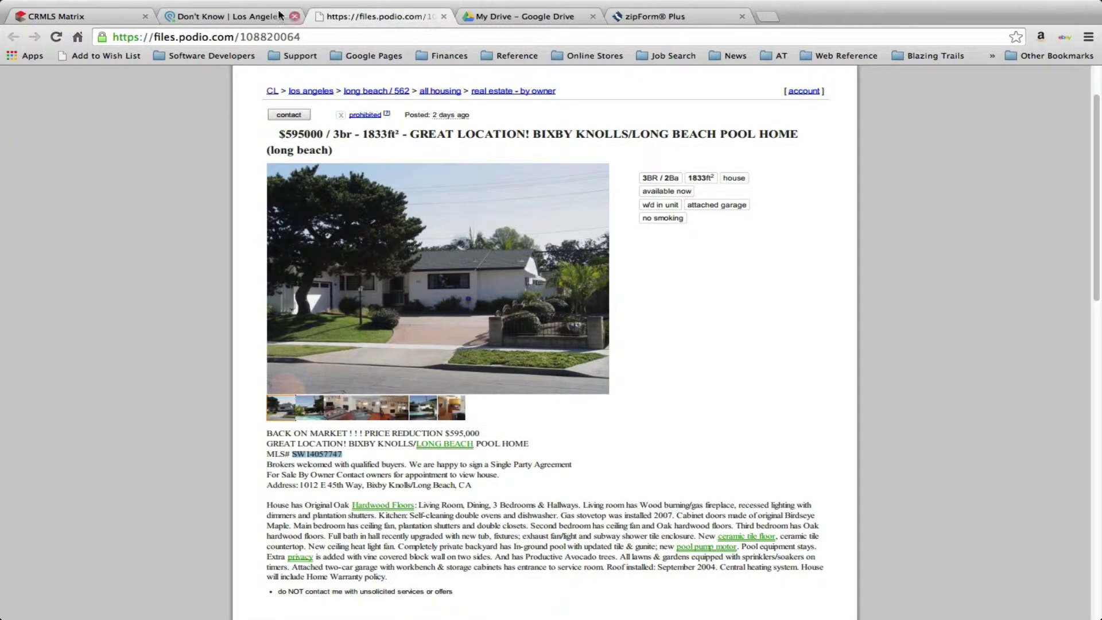
click(74, 16)
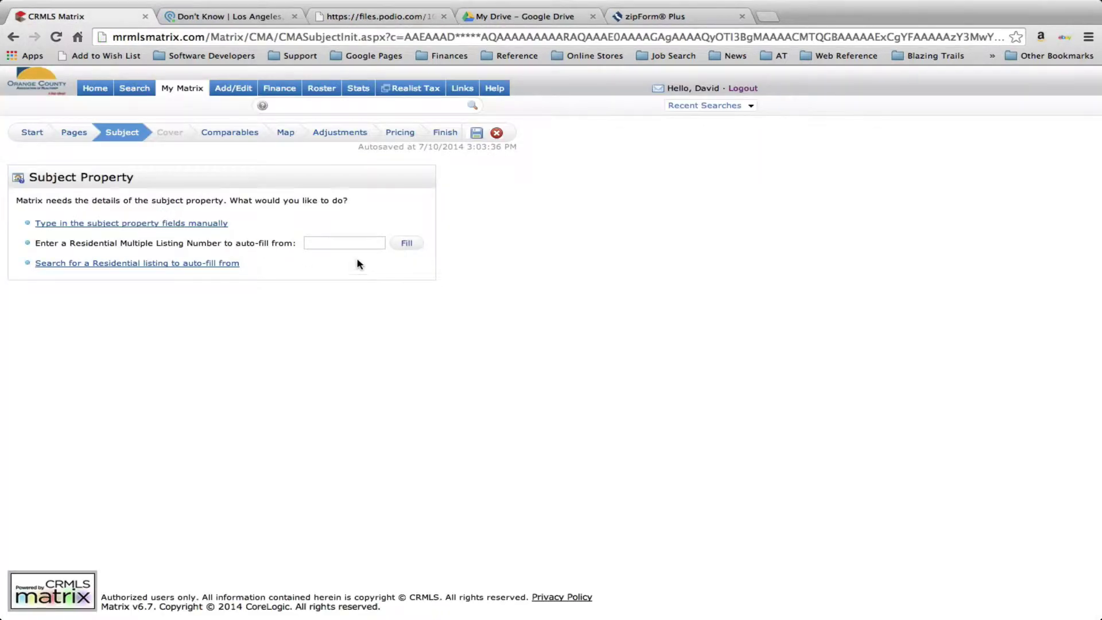
click(338, 242)
text(SW14057747)
click(408, 243)
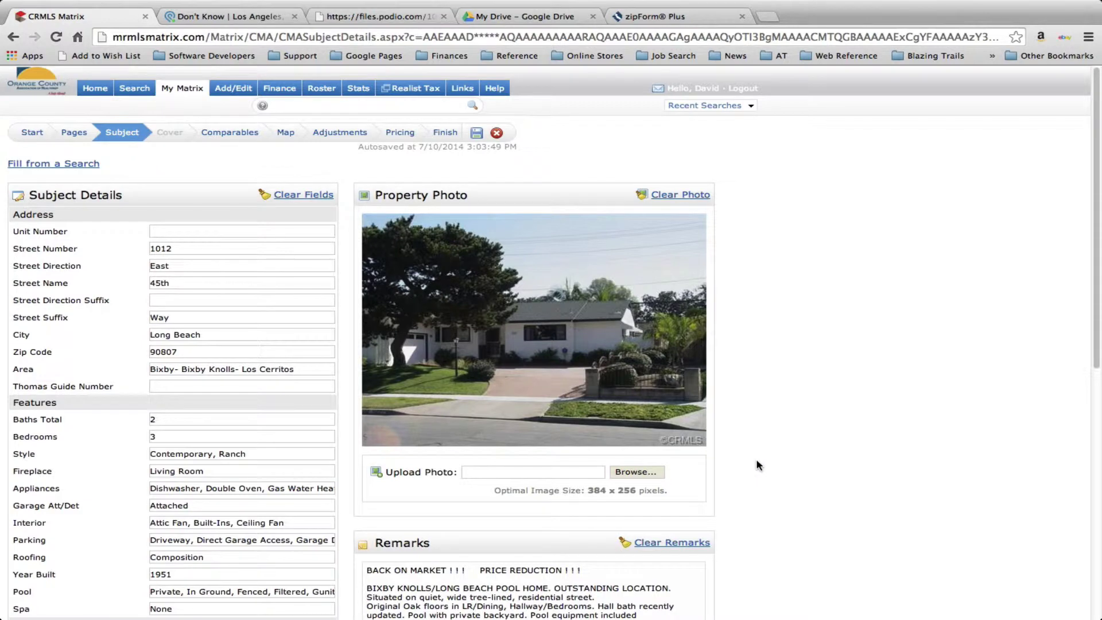
scroll(757, 463, down, 3)
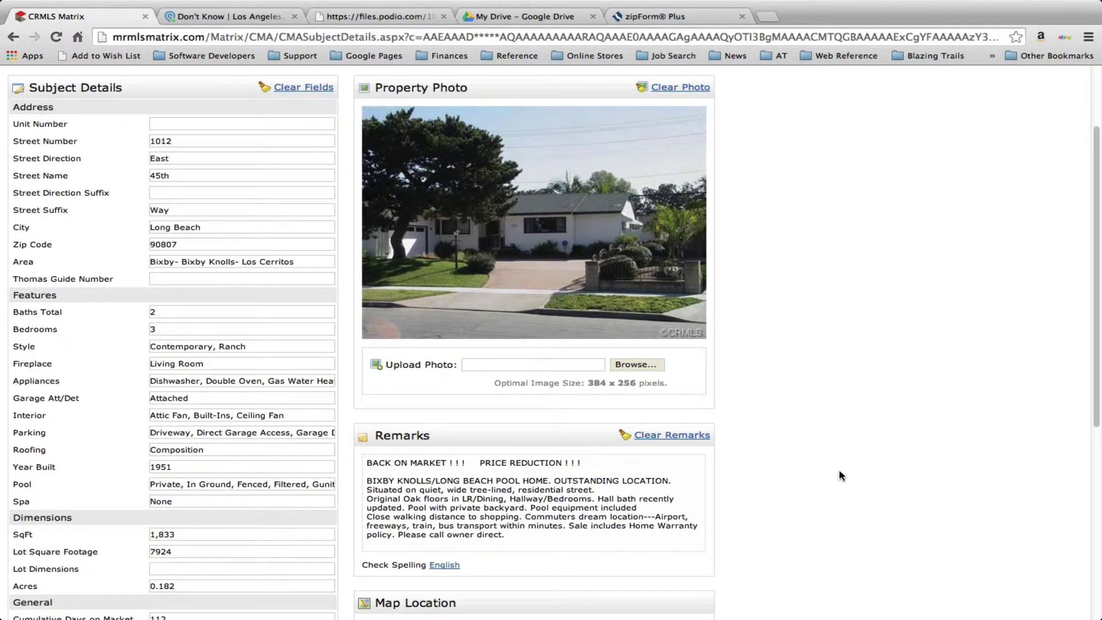
scroll(852, 470, down, 10)
scroll(852, 469, up, 8)
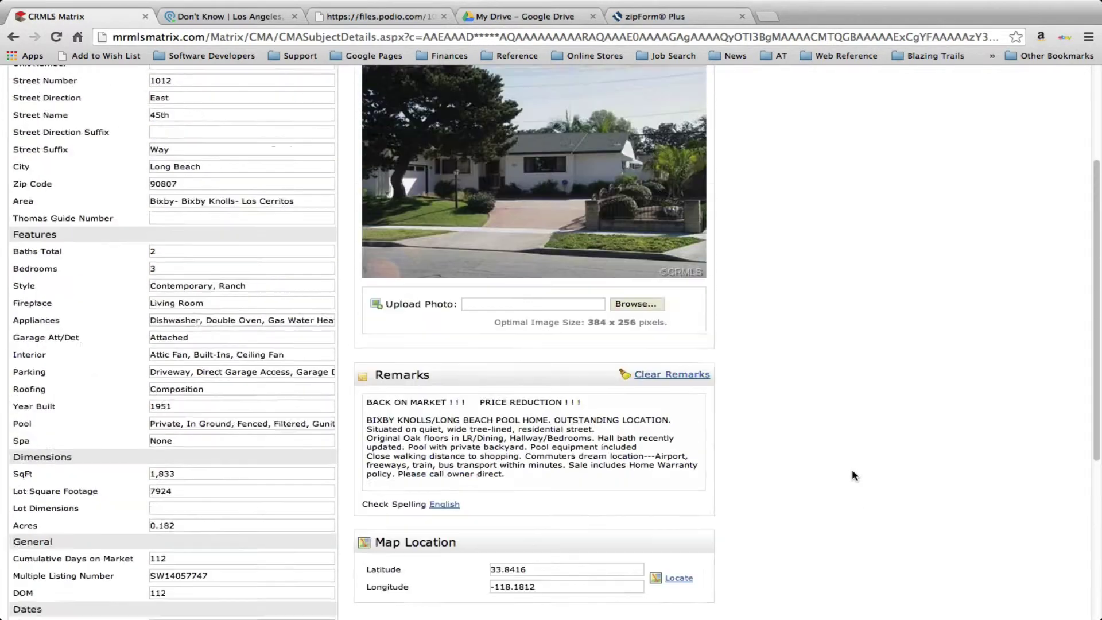
scroll(852, 470, up, 5)
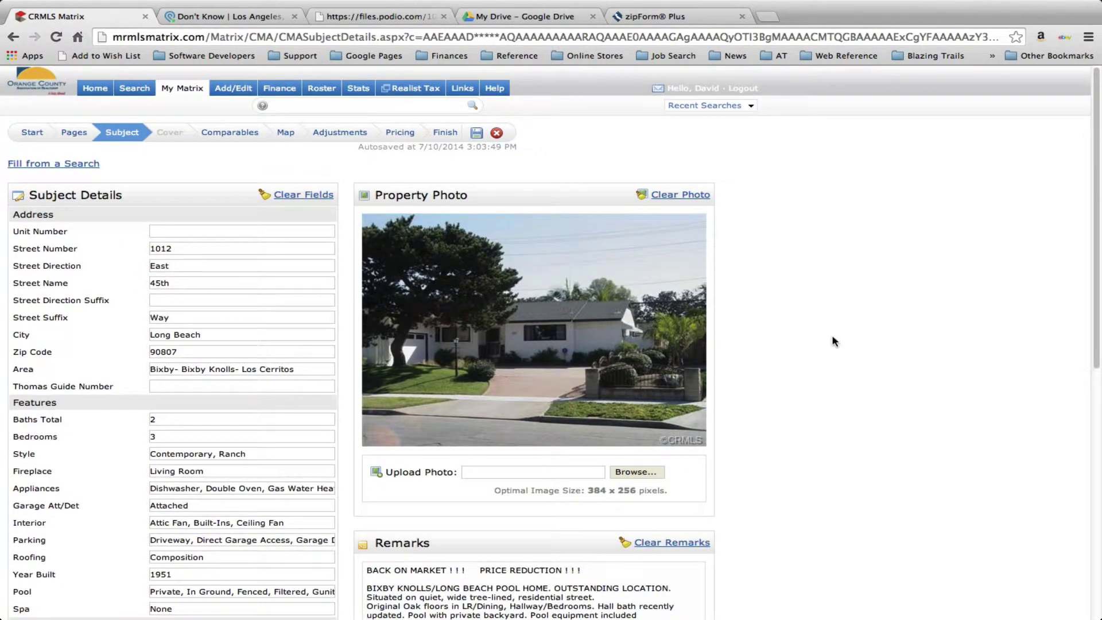
Check all five comparables and advance through map, adjustments and pricing to the Finish step
click(231, 136)
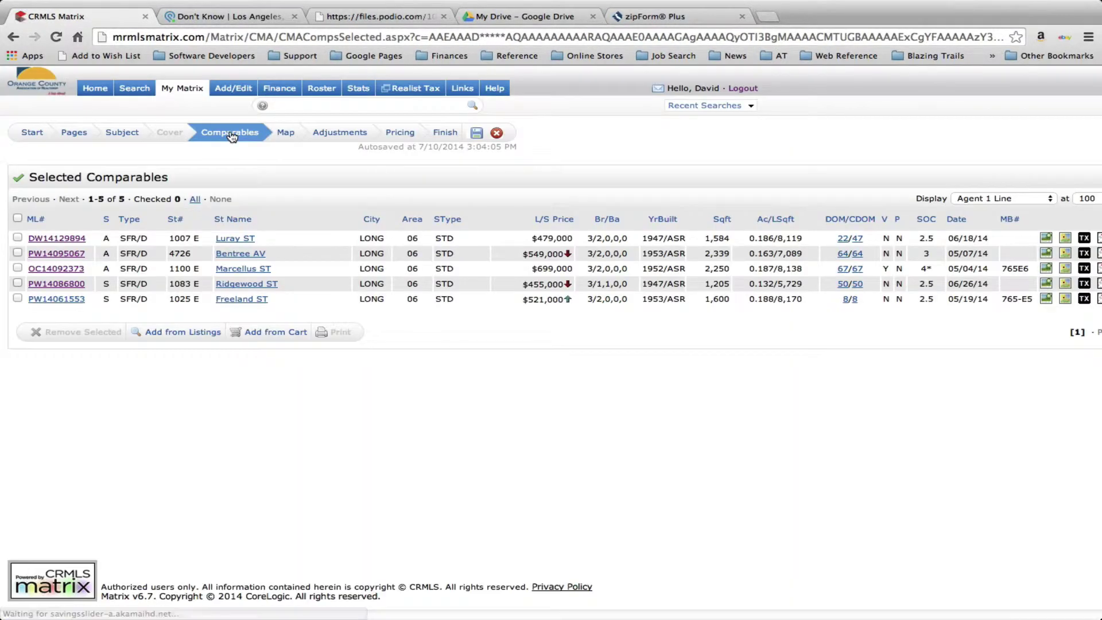
click(18, 218)
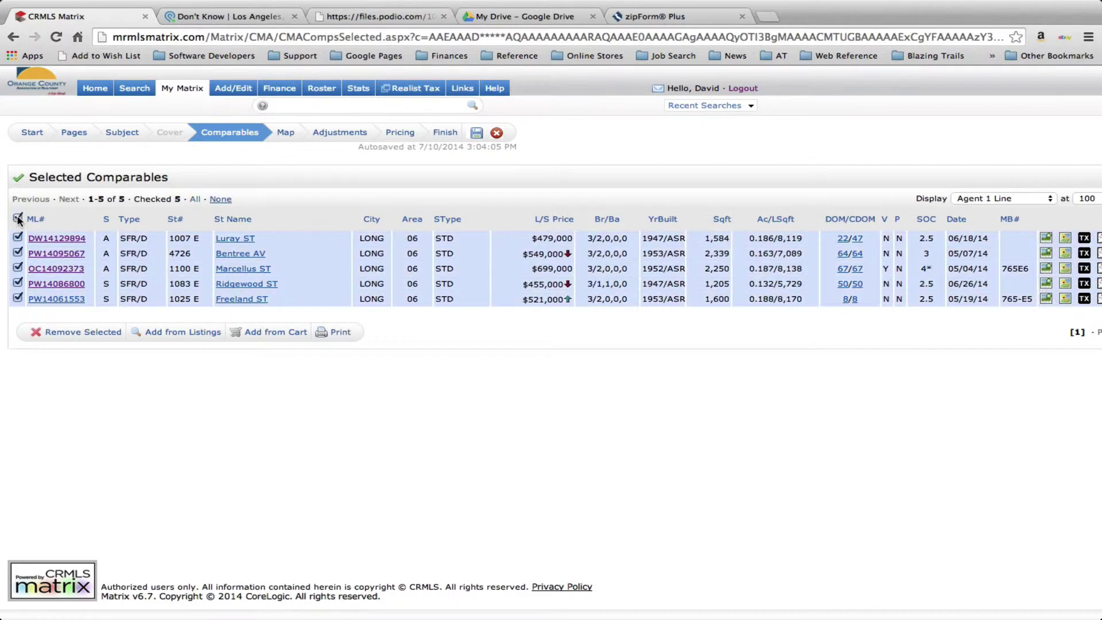
click(287, 134)
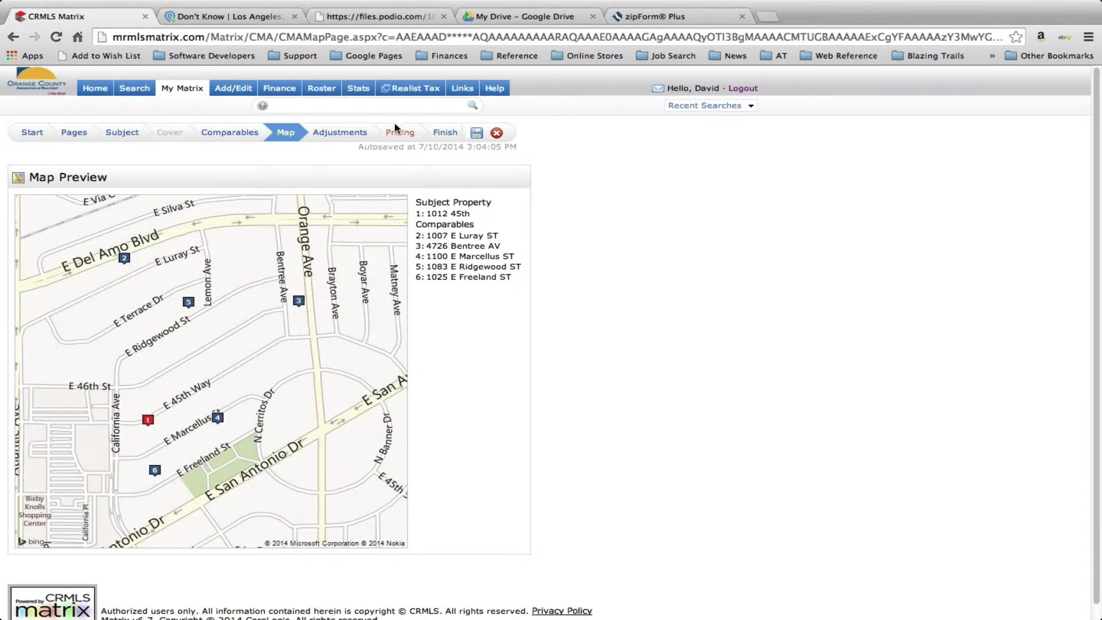
click(341, 136)
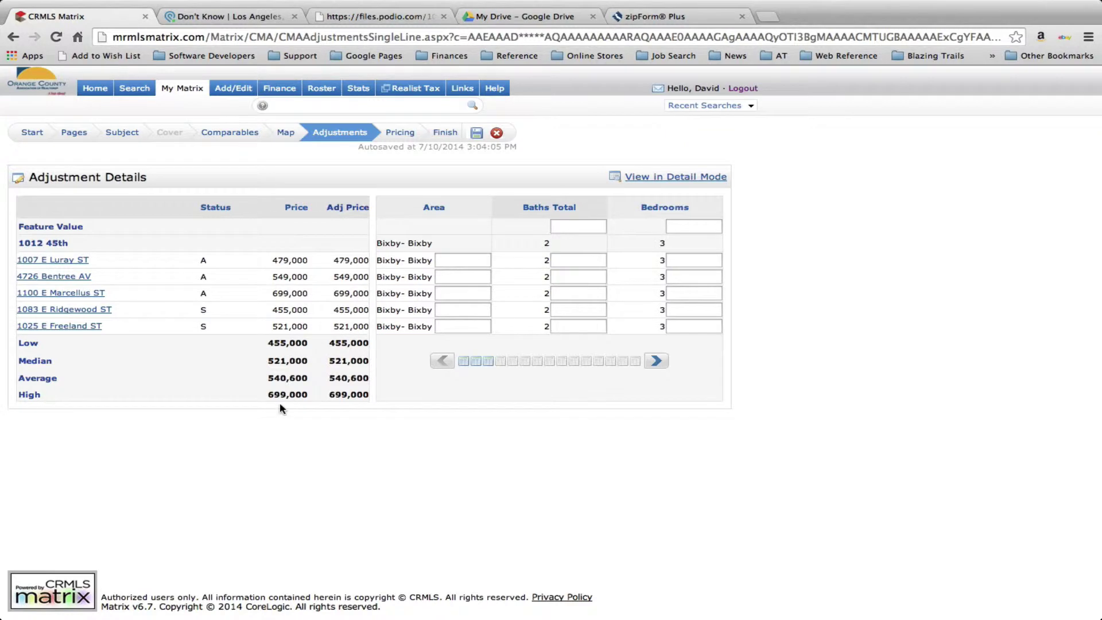
click(401, 134)
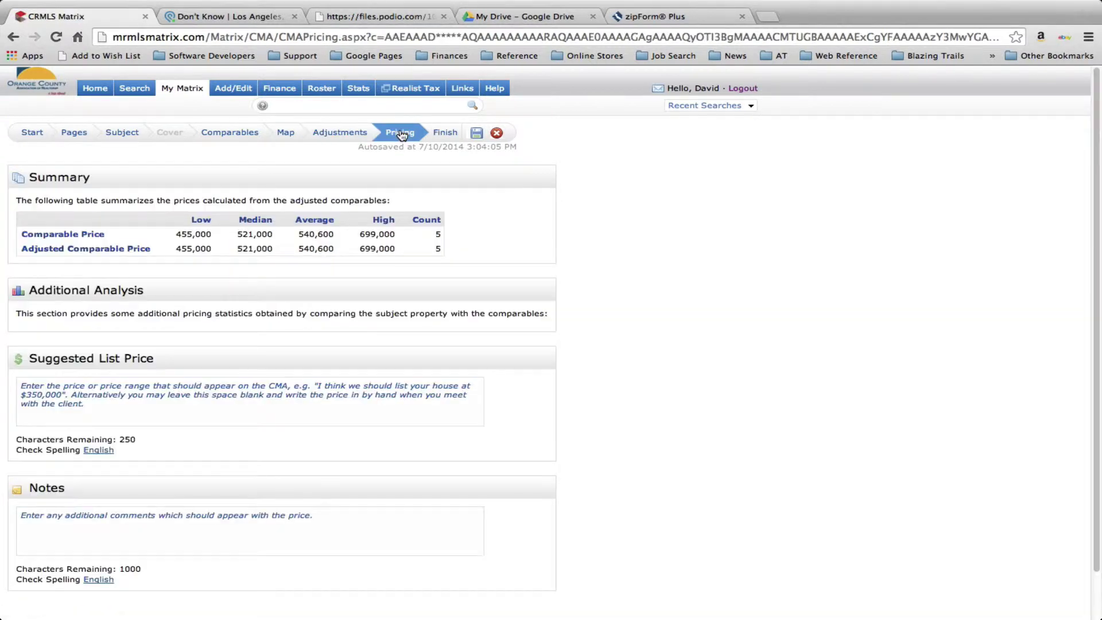
click(450, 134)
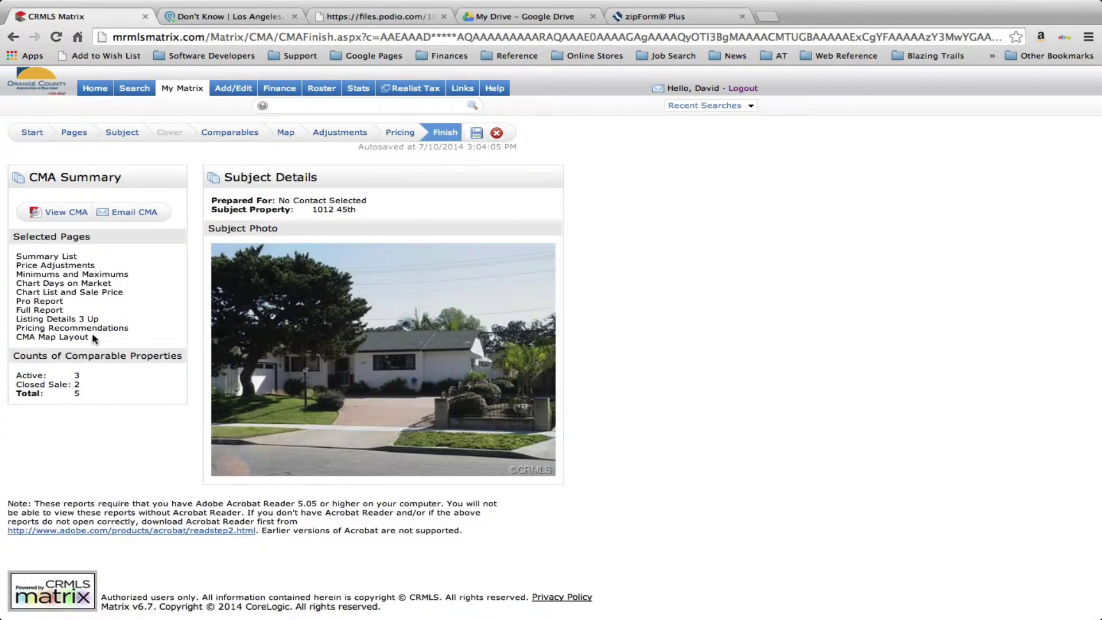
Open the finished CMA report as a PDF and look it over
click(66, 213)
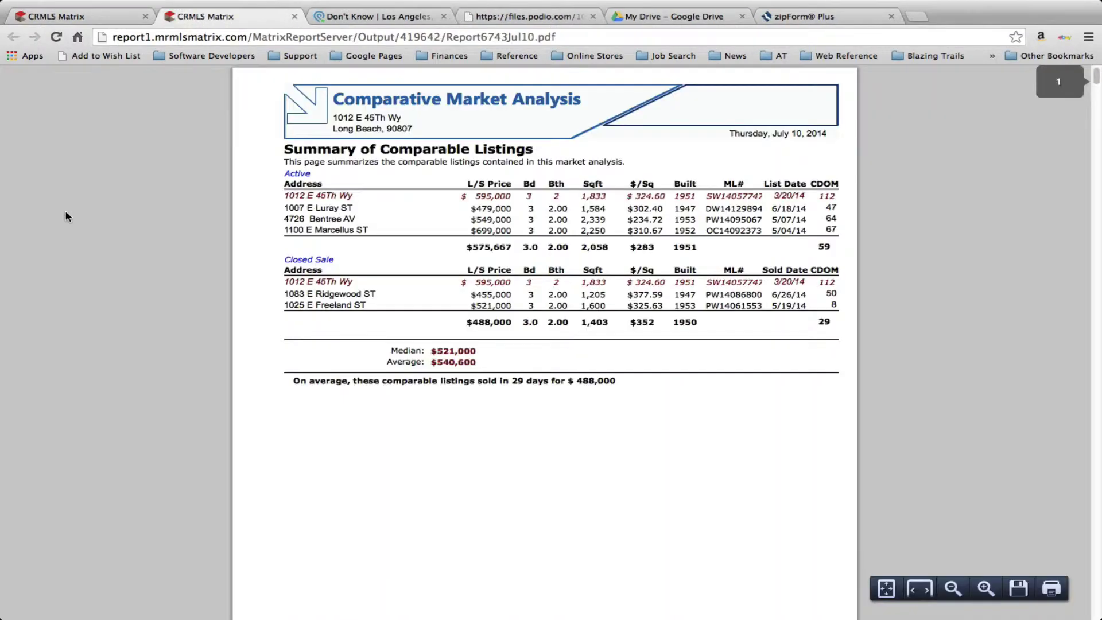
scroll(404, 263, down, 5)
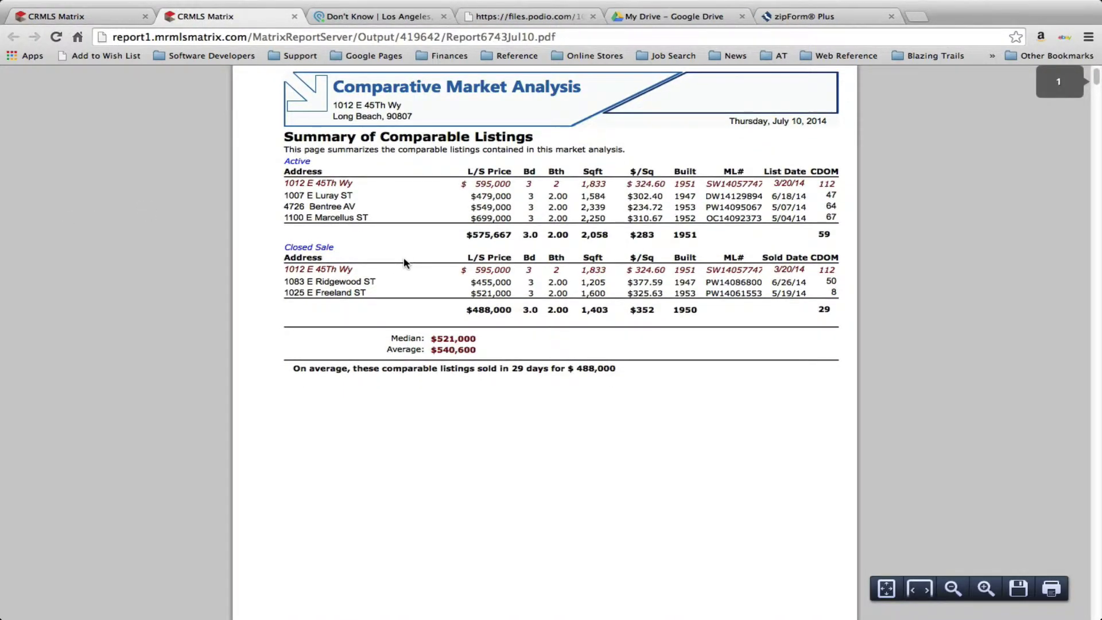
scroll(404, 263, down, 12)
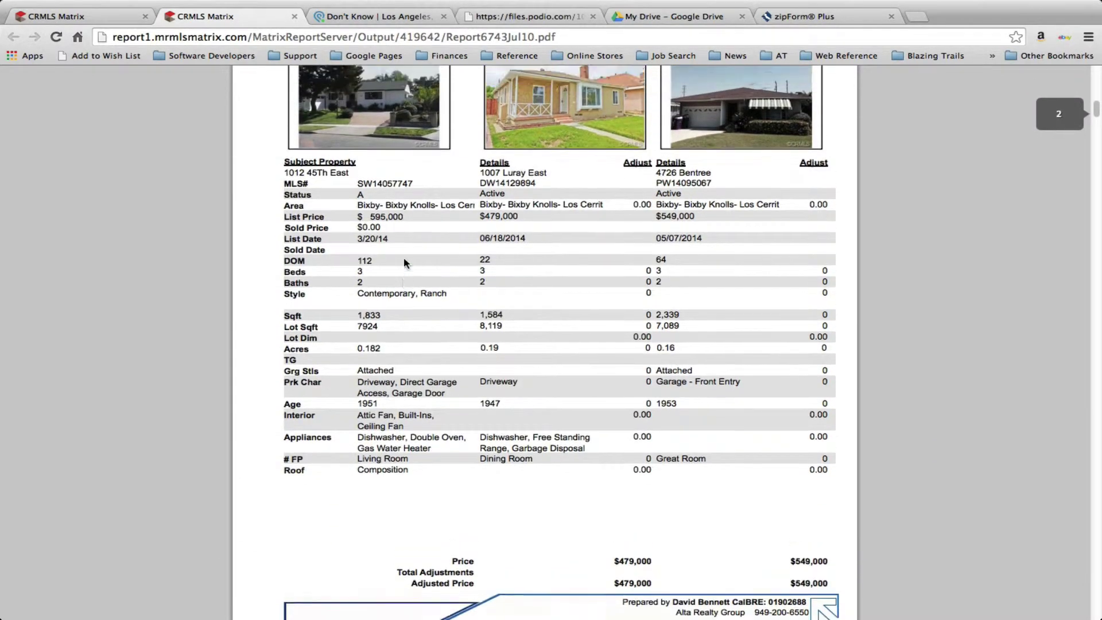
scroll(404, 263, up, 5)
scroll(418, 322, up, 14)
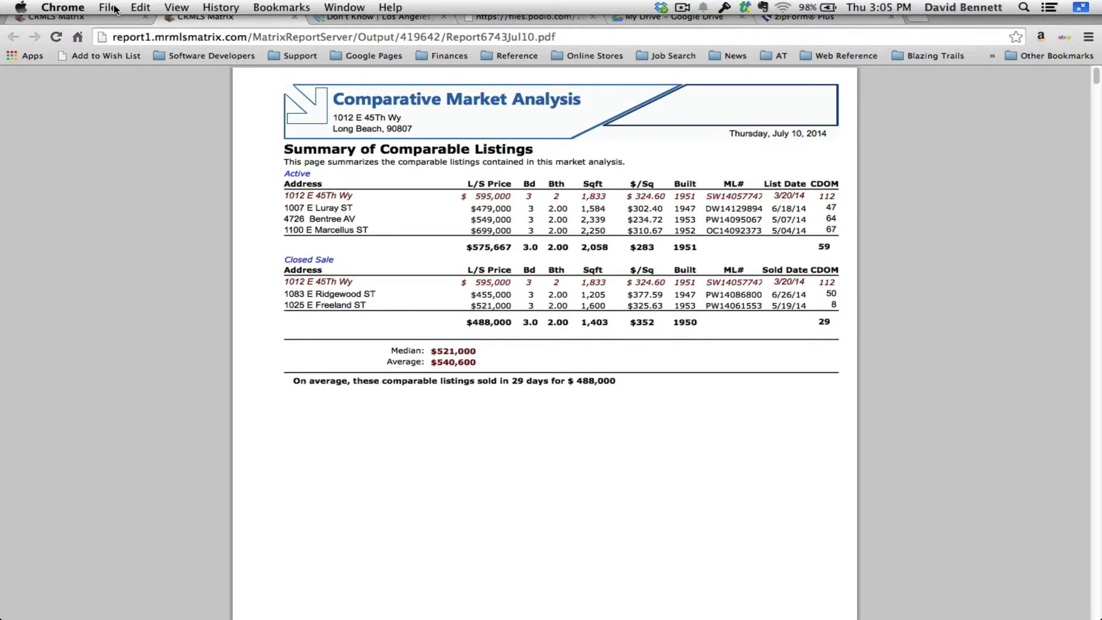
click(109, 7)
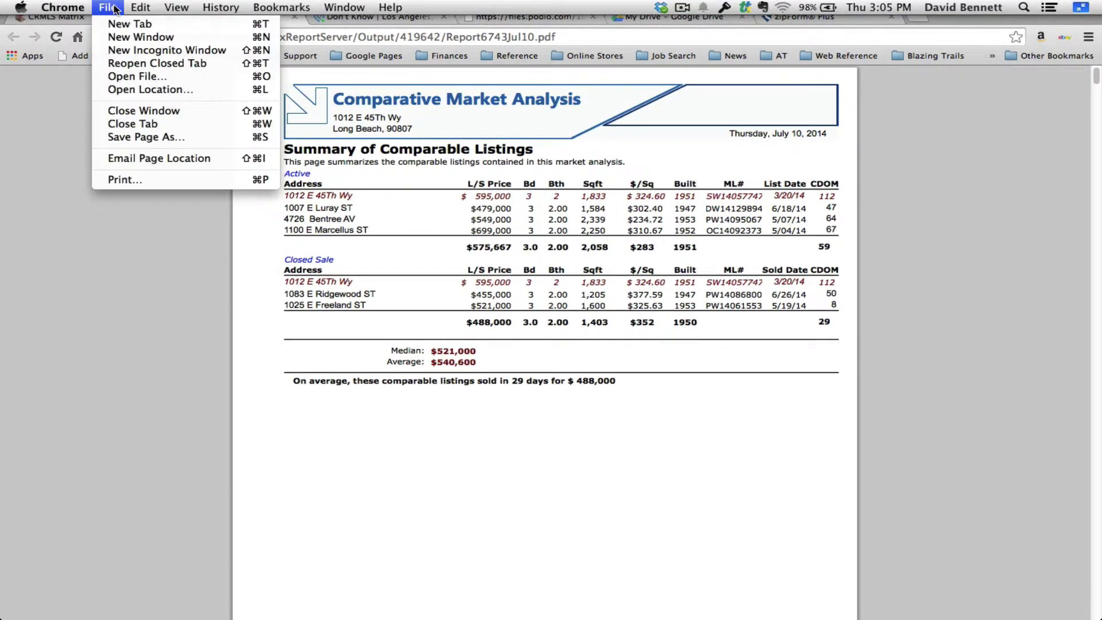
click(132, 137)
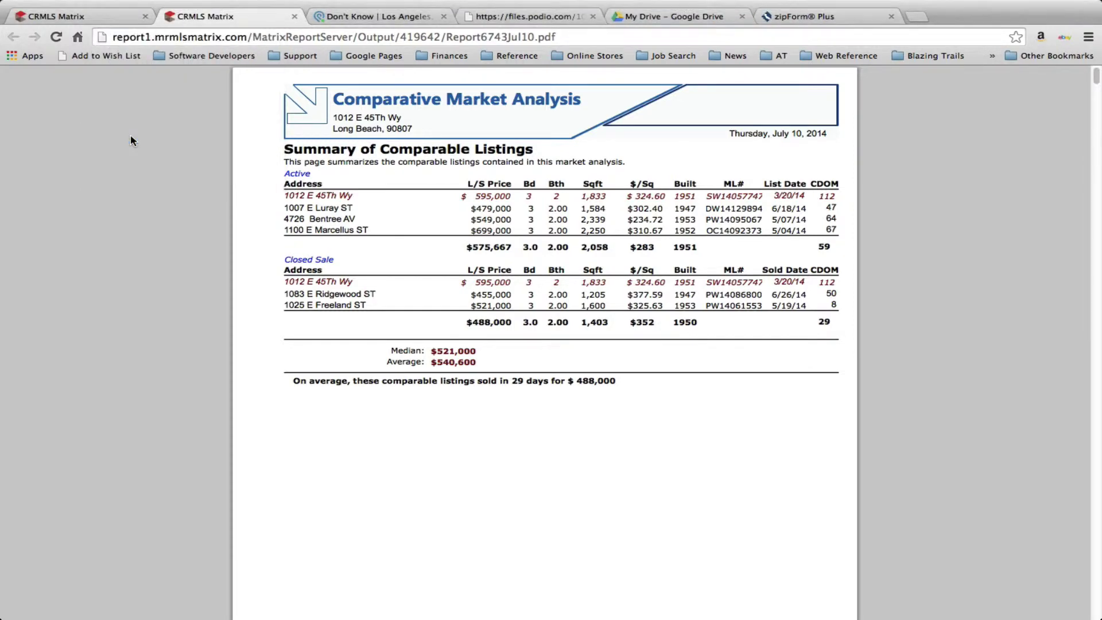
click(402, 353)
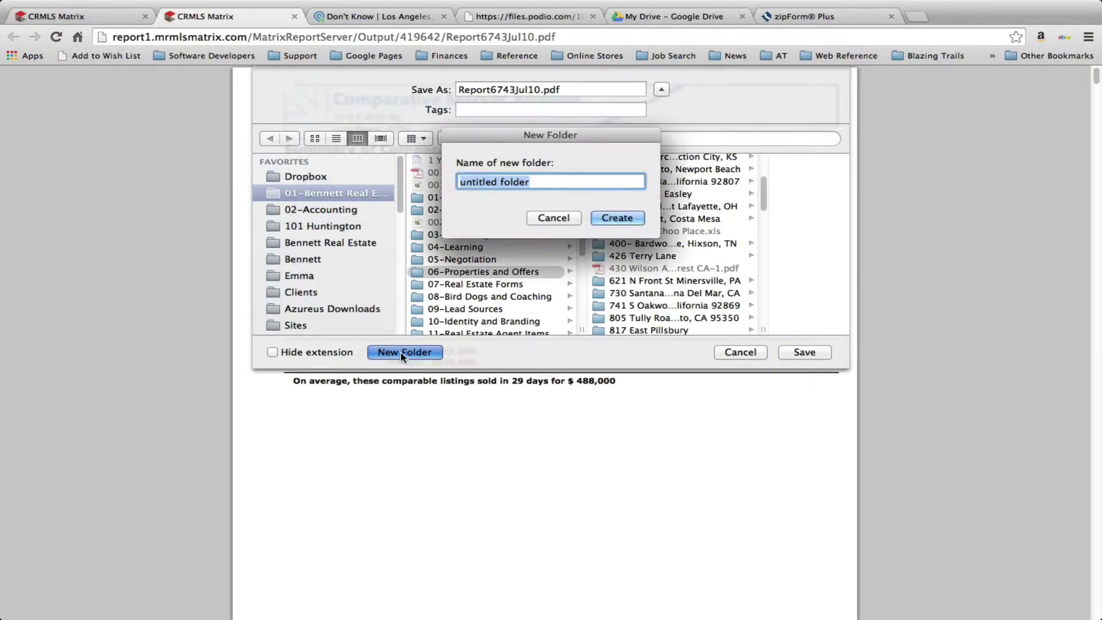
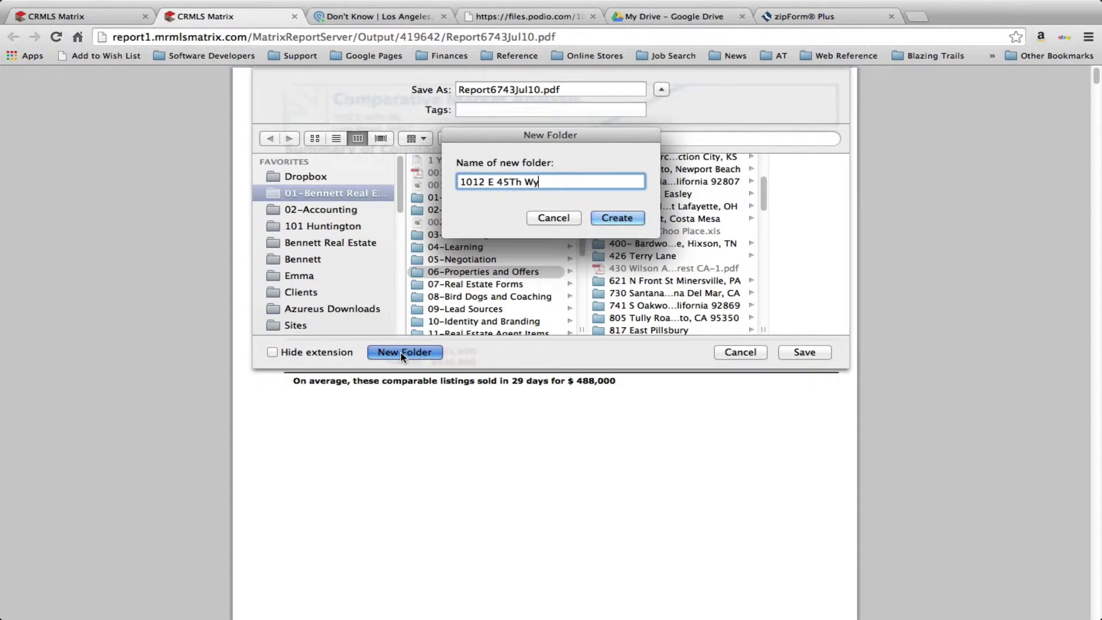
key(Return)
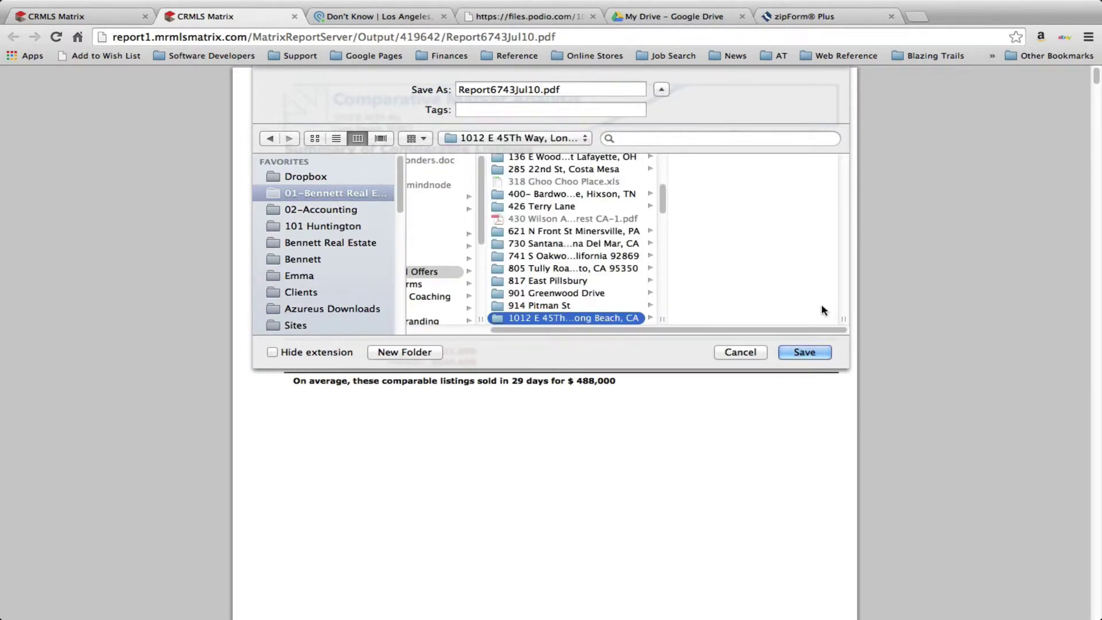
click(458, 90)
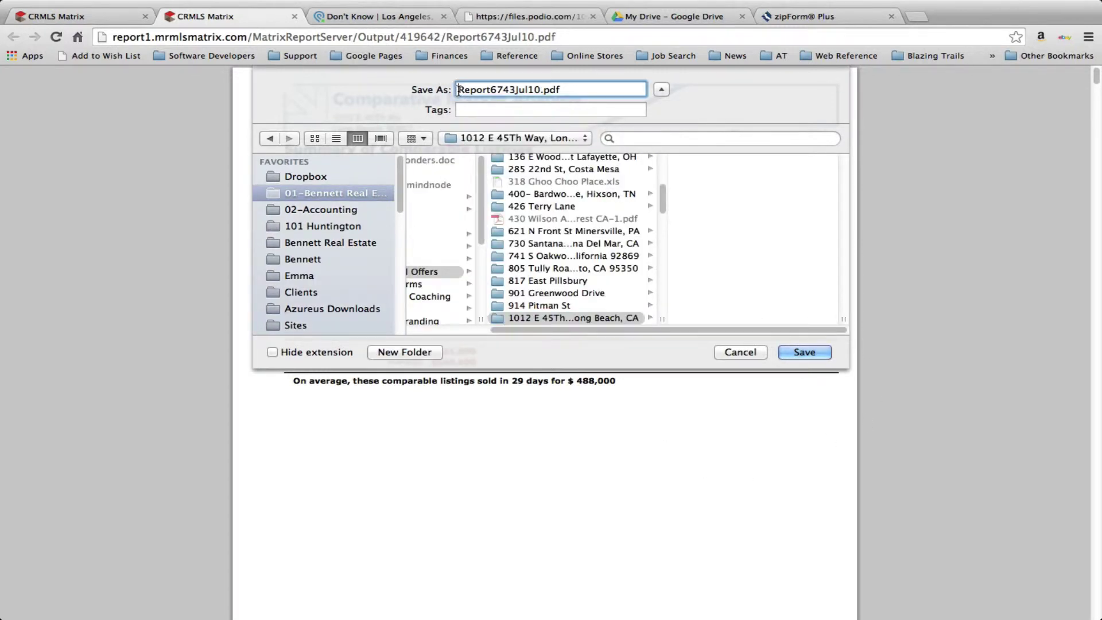
text(CMA)
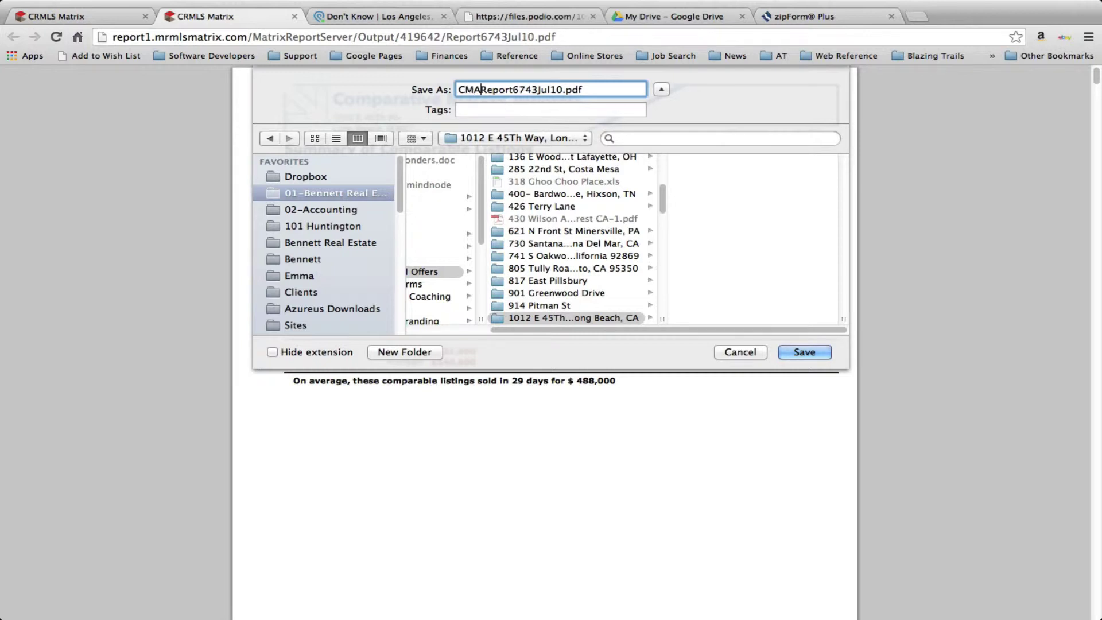
text(-)
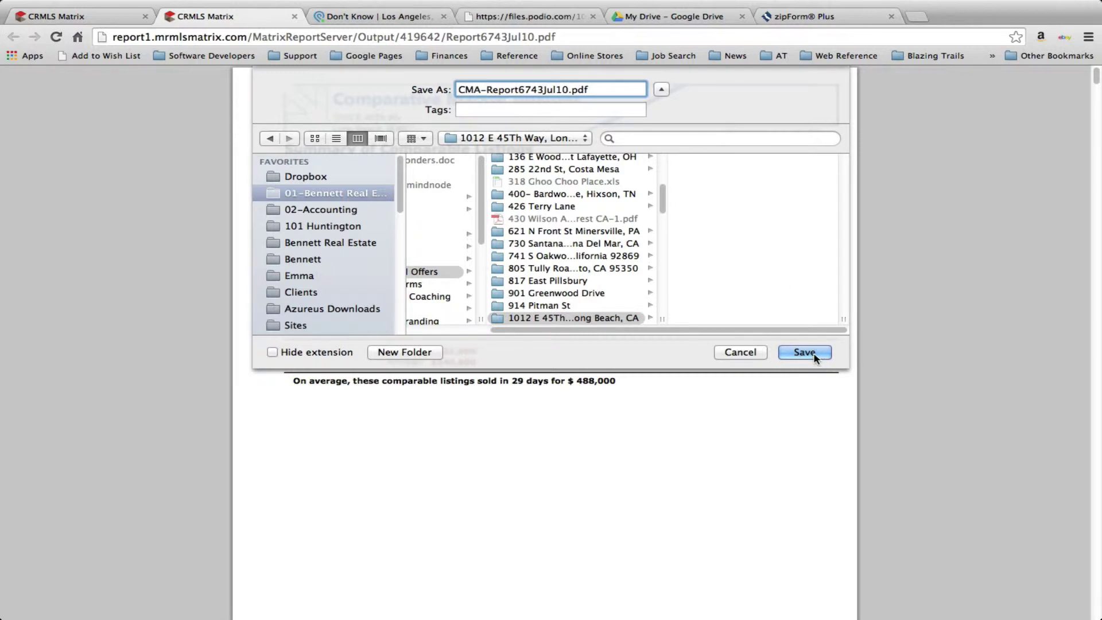
click(815, 355)
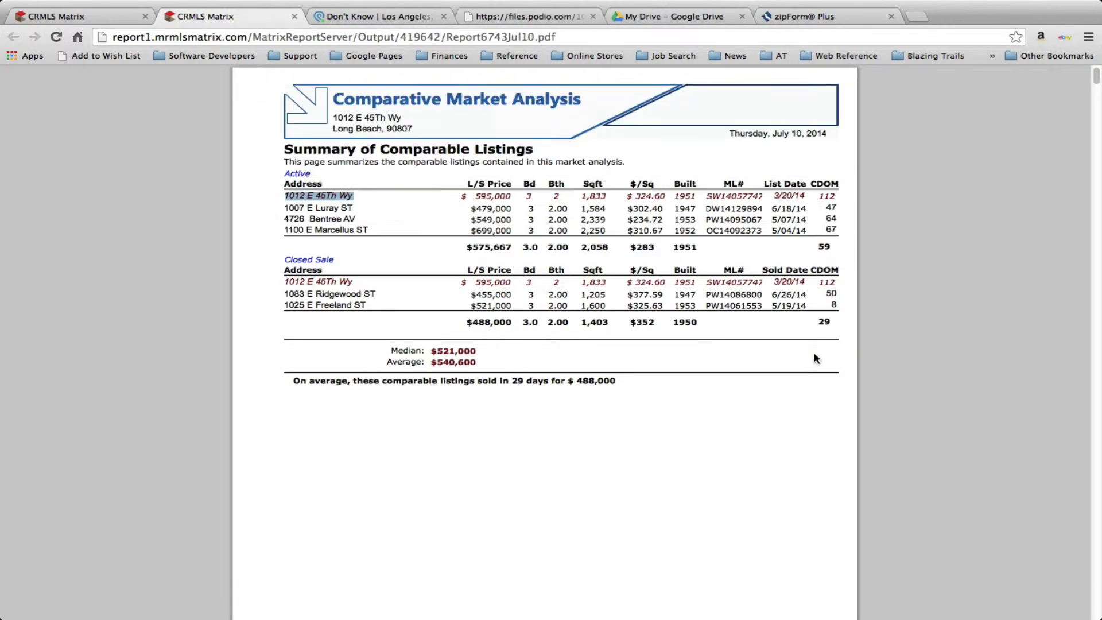
Close the PDF report and return to the Matrix home page
mouse_move(107, 6)
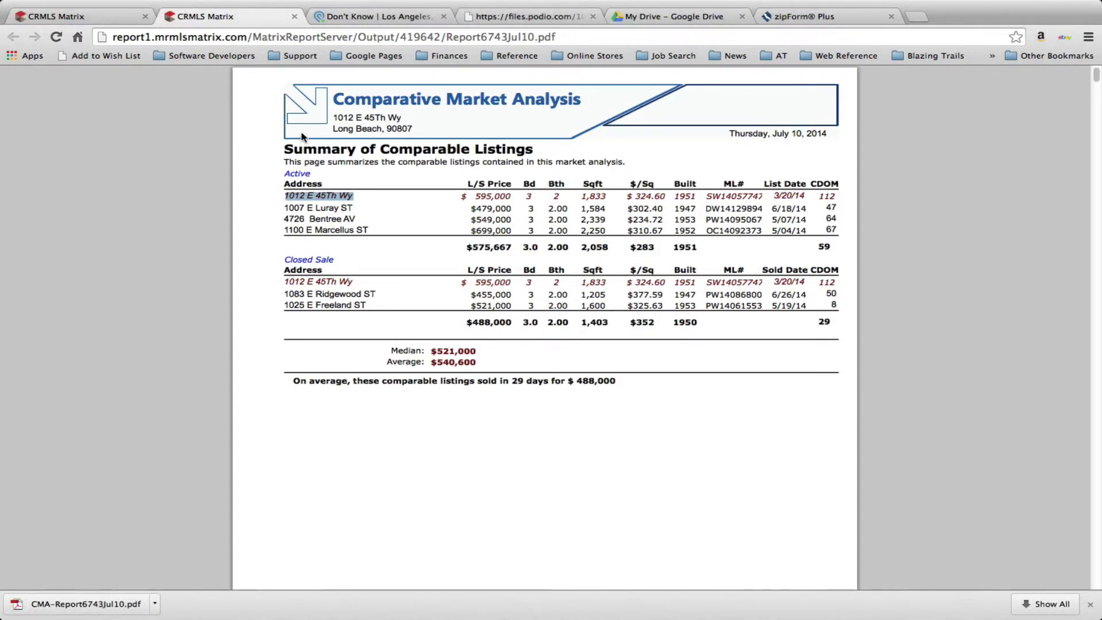
click(294, 16)
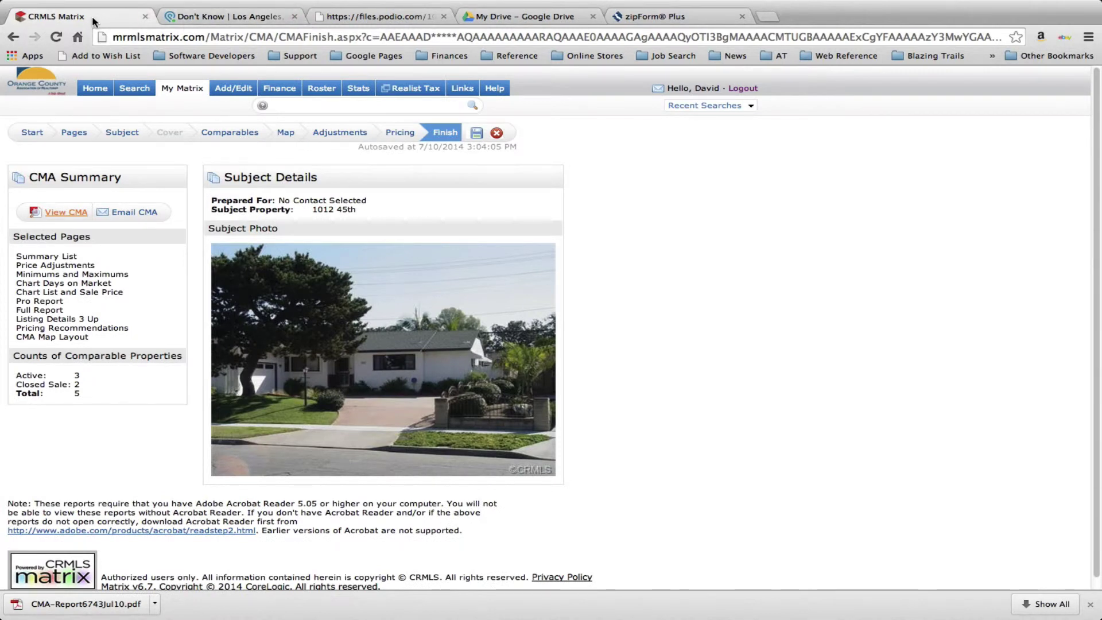
click(95, 90)
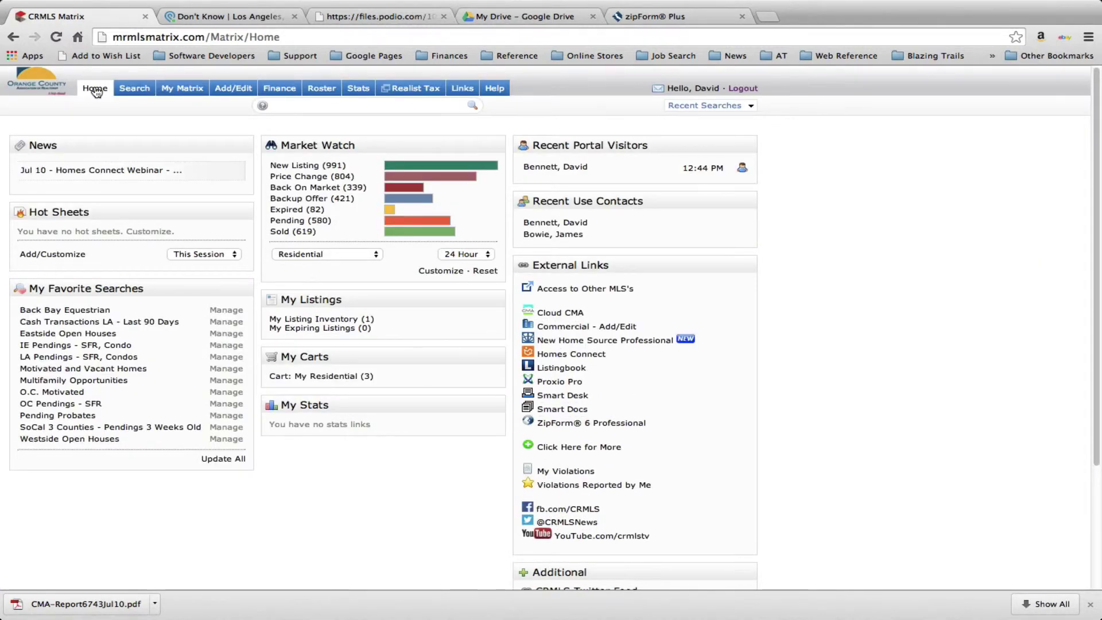
Upload CMA-Report6743Jul10.pdf to the Podio seller lead's Files, next to the Craigslist listing PDF
click(240, 20)
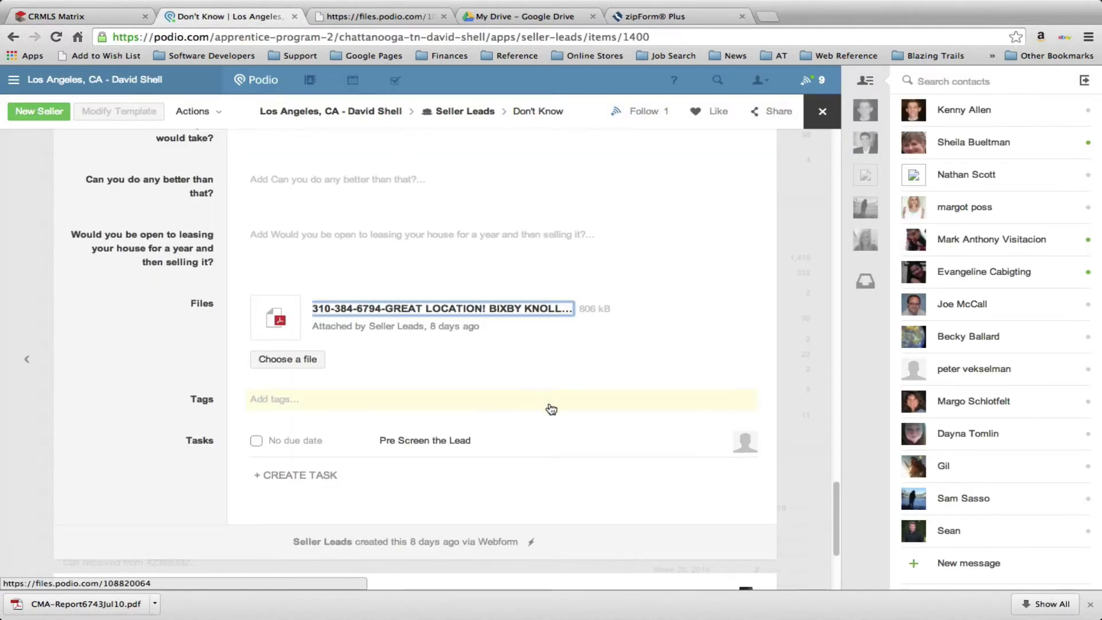
click(293, 362)
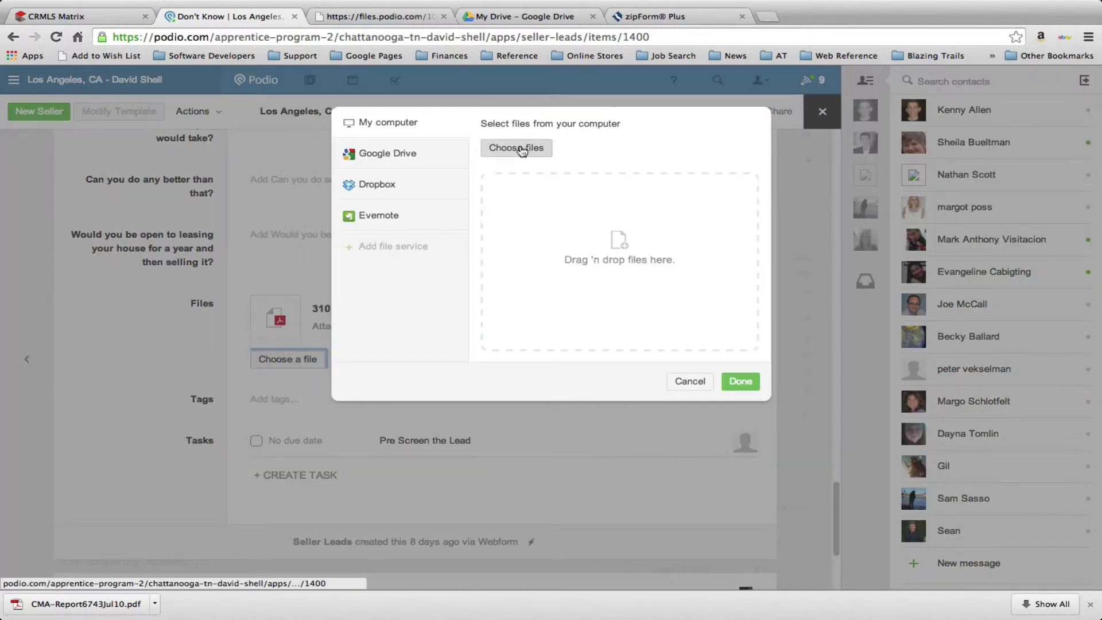
click(520, 149)
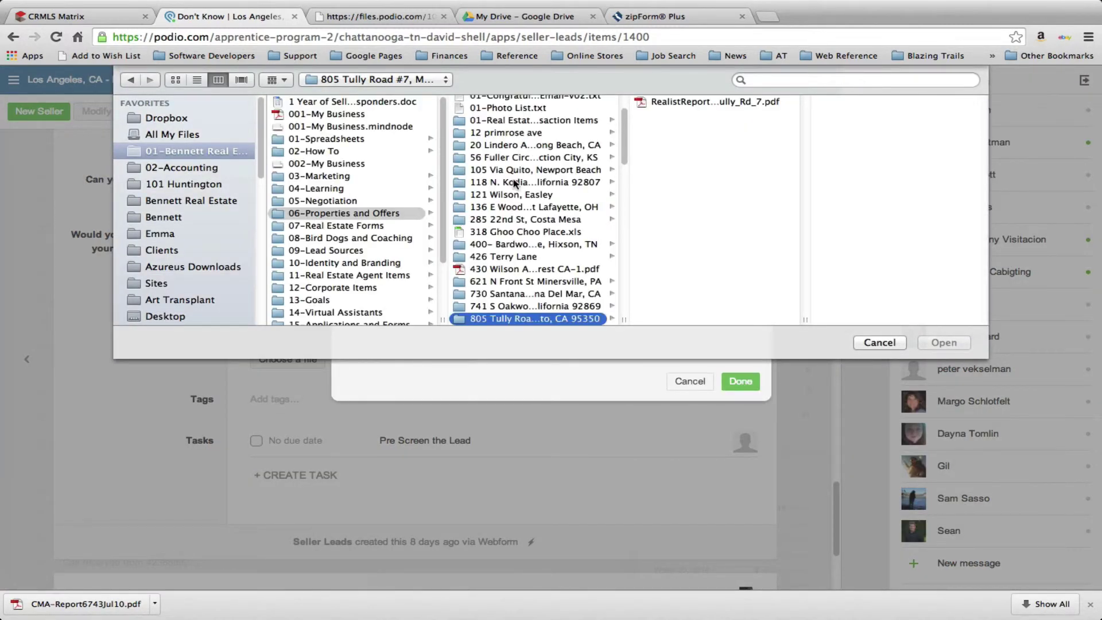
click(942, 343)
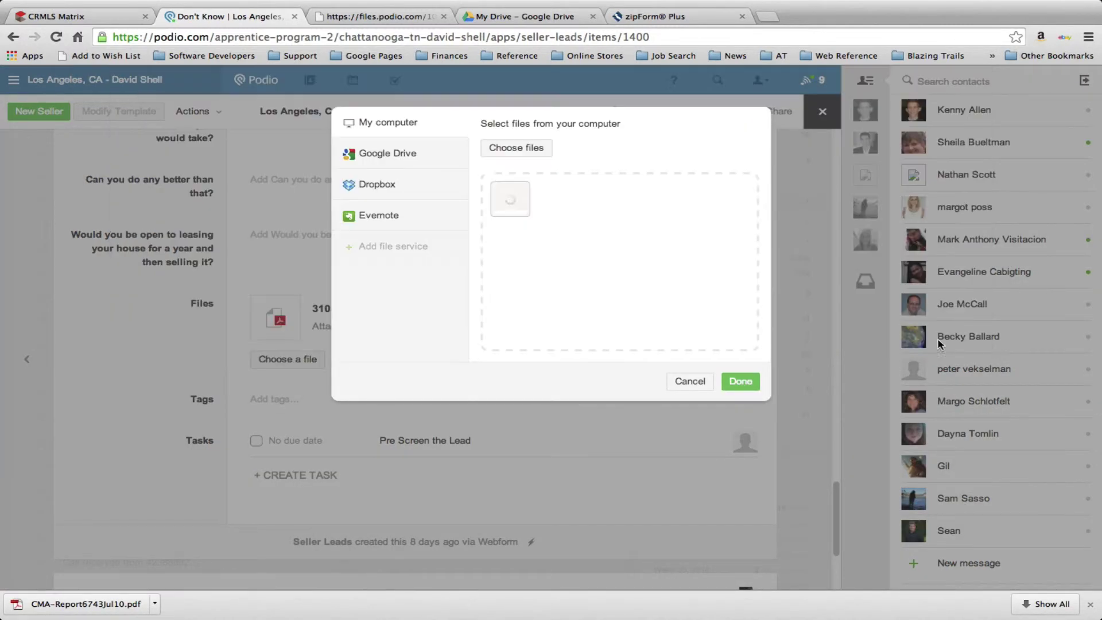
click(748, 382)
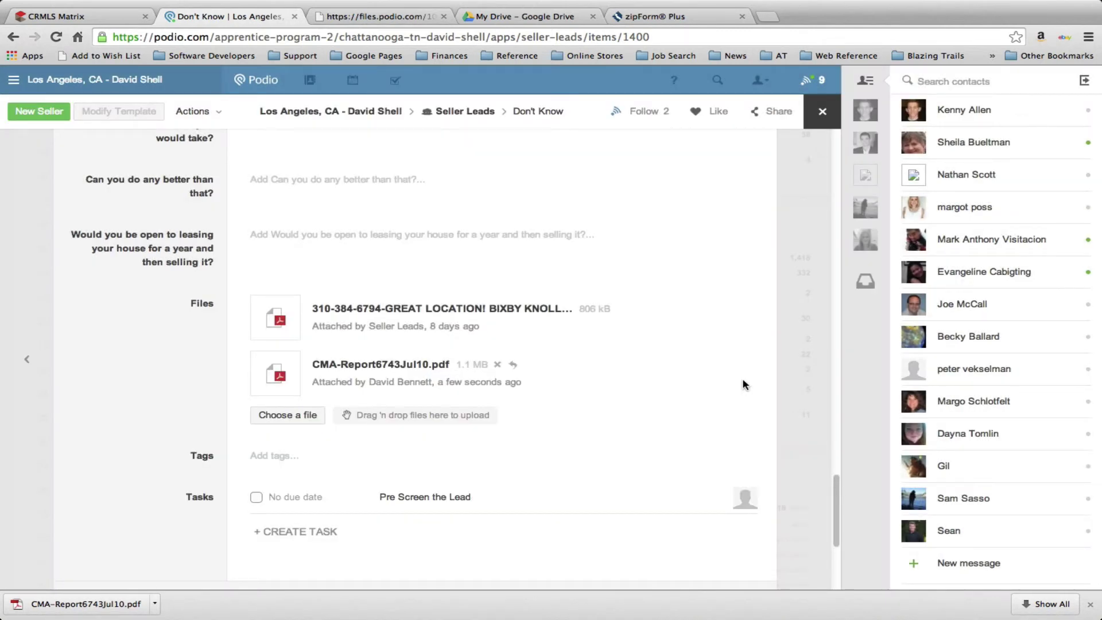
scroll(745, 385, up, 10)
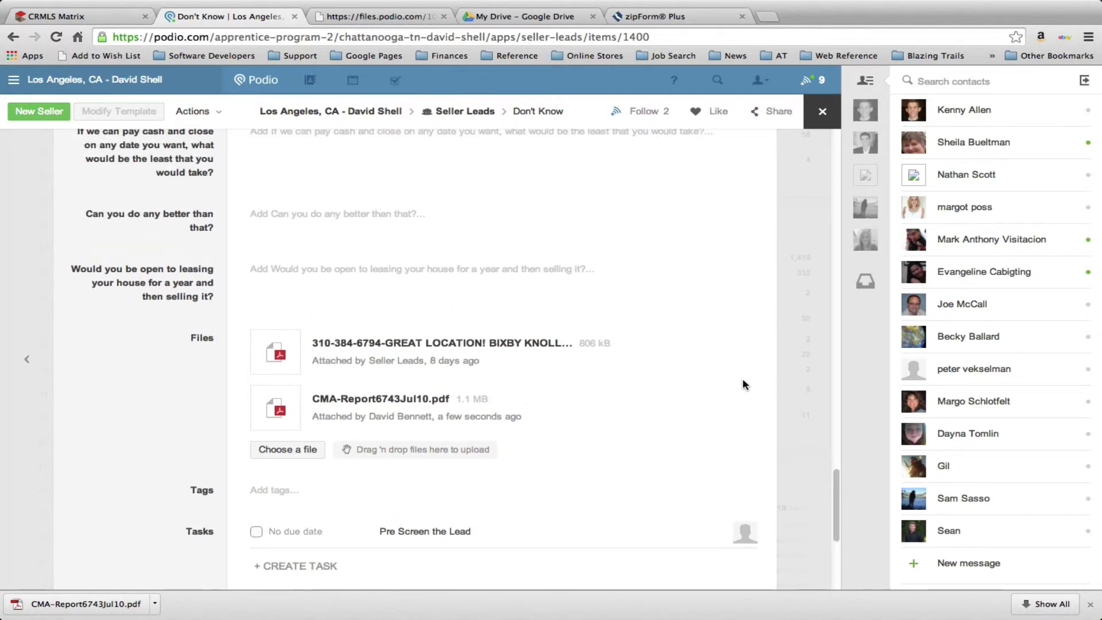
scroll(745, 385, up, 10)
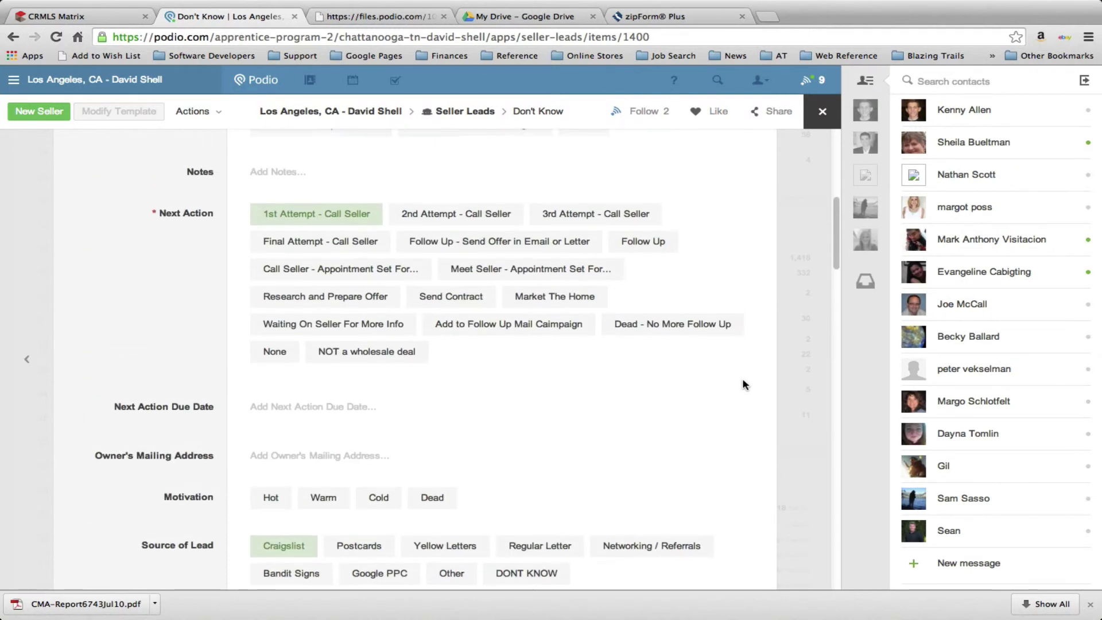
scroll(744, 384, up, 2)
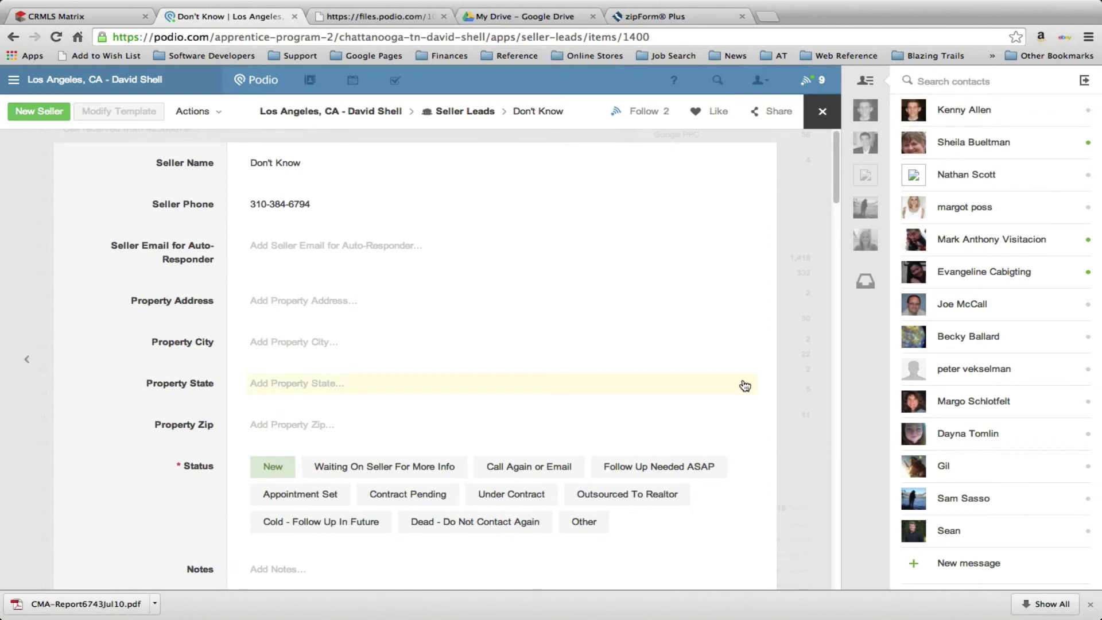
scroll(744, 385, down, 15)
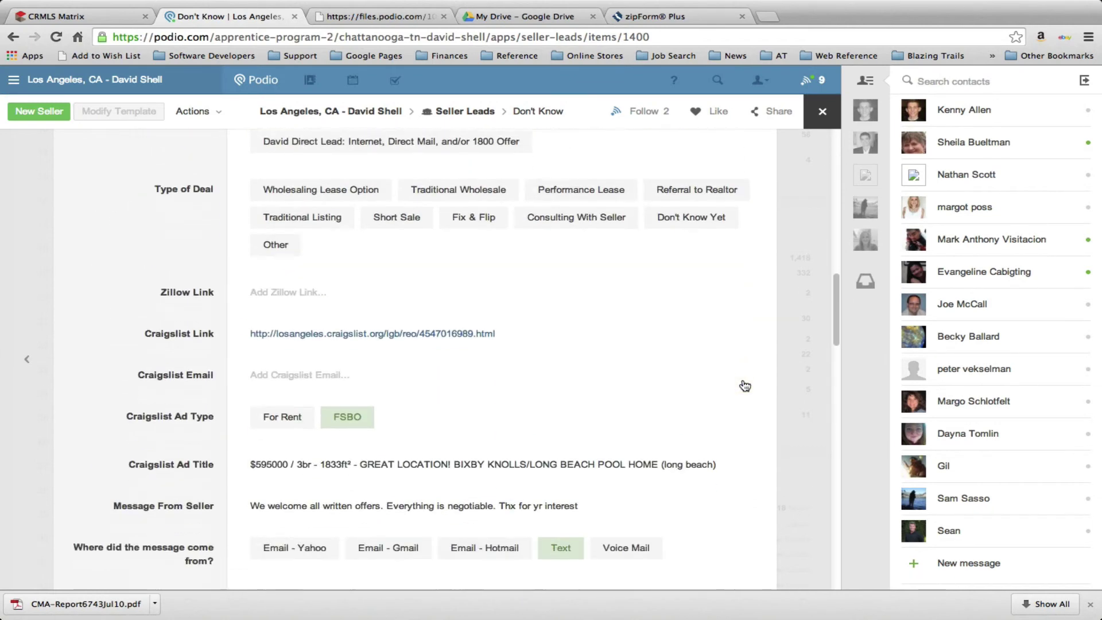
scroll(745, 385, down, 3)
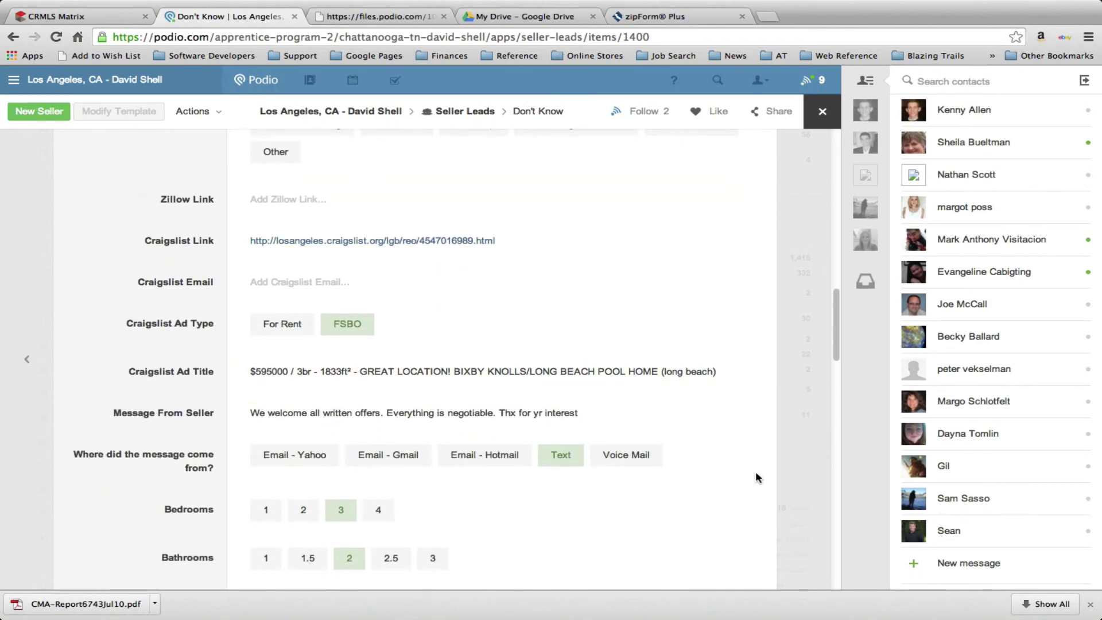
scroll(756, 478, down, 20)
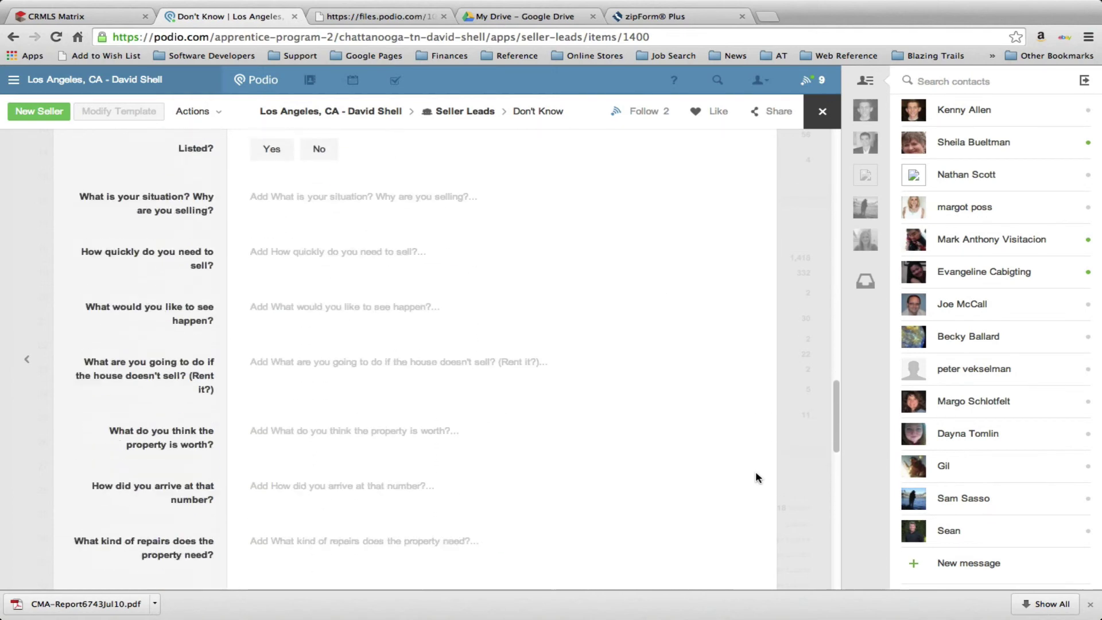
scroll(756, 477, down, 10)
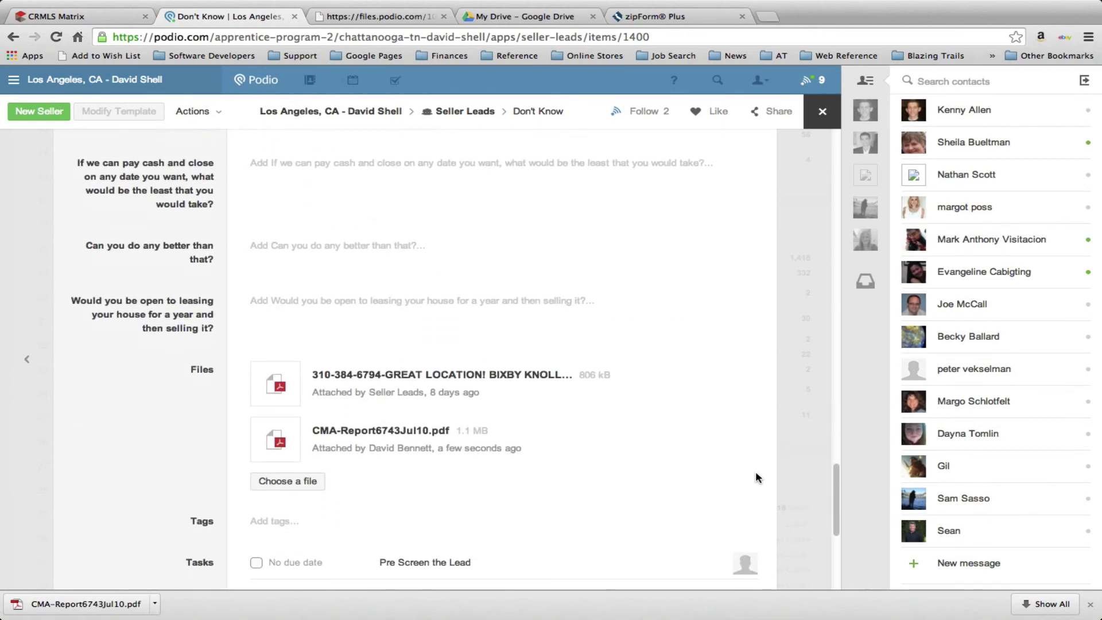